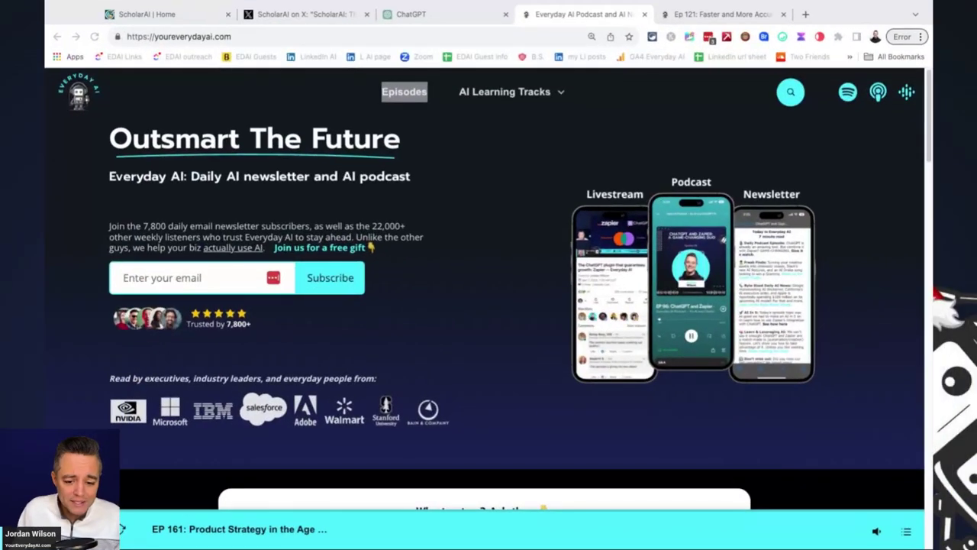
Open ScholarAI's pinned X post and highlight its sentence about searching 200M peer-reviewed articles.
click(916, 333)
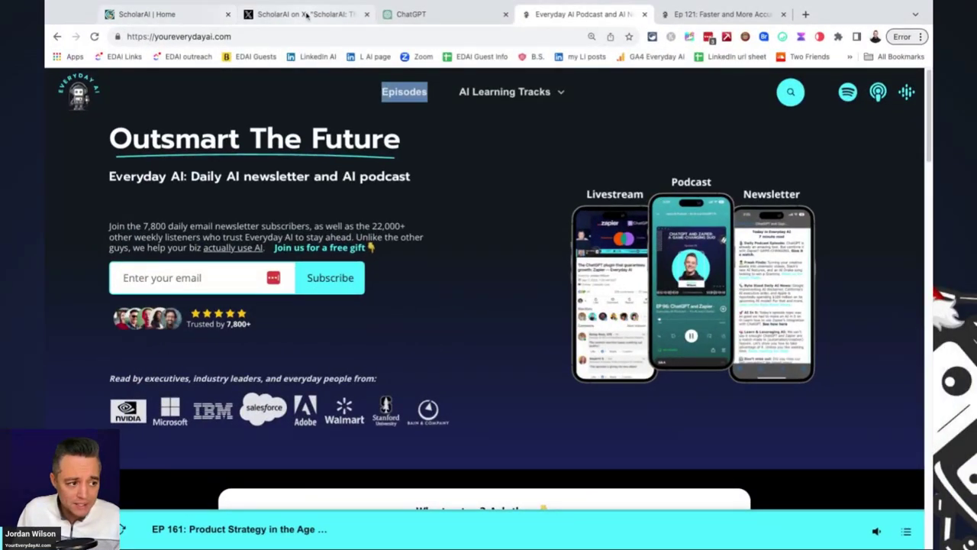
click(137, 15)
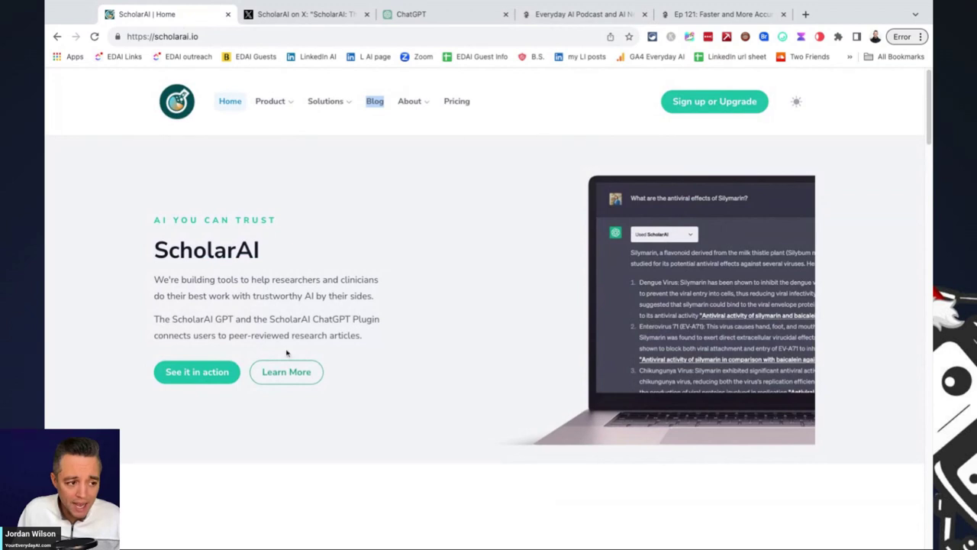
click(320, 14)
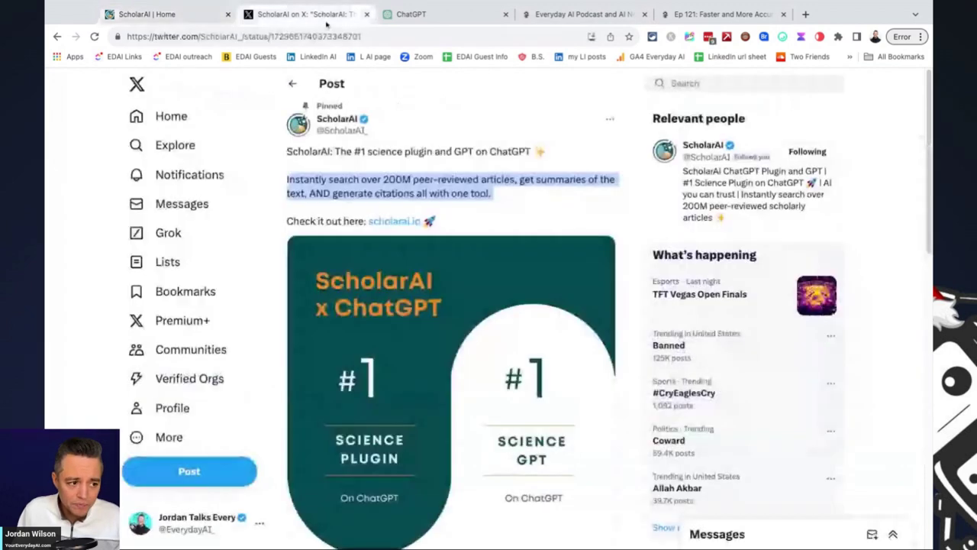
click(441, 196)
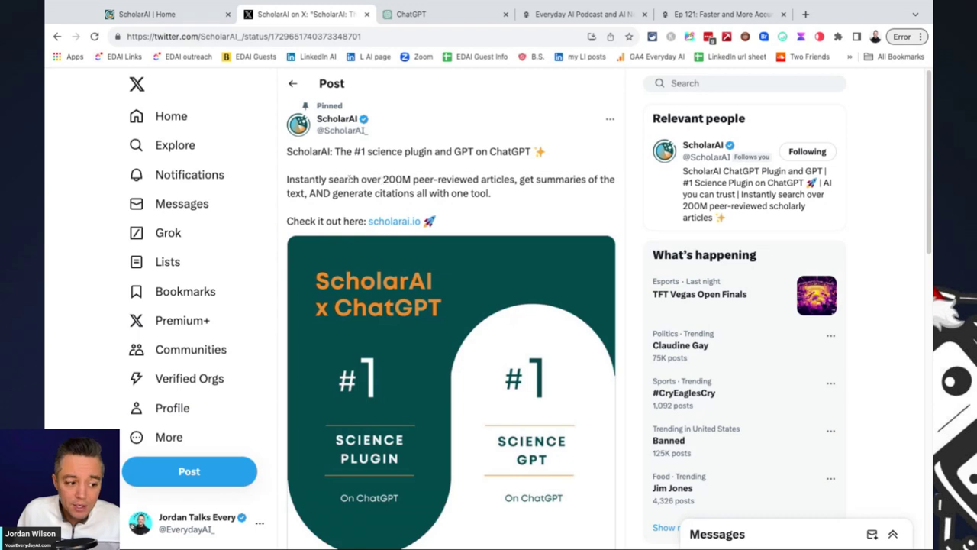
drag(334, 180, 510, 203)
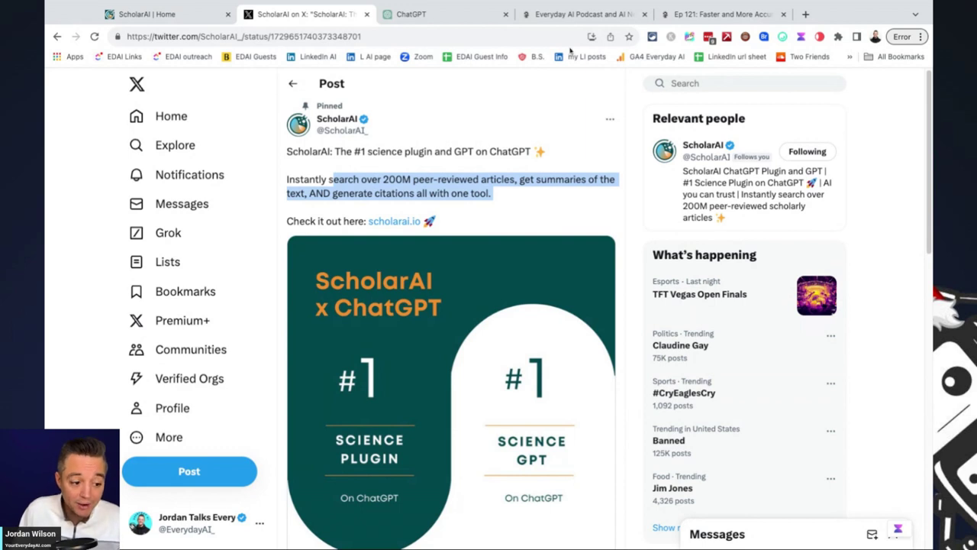
Confirm ScholarAI is installed by searching 'scholar' in the ChatGPT Plugin store, then close it.
click(434, 14)
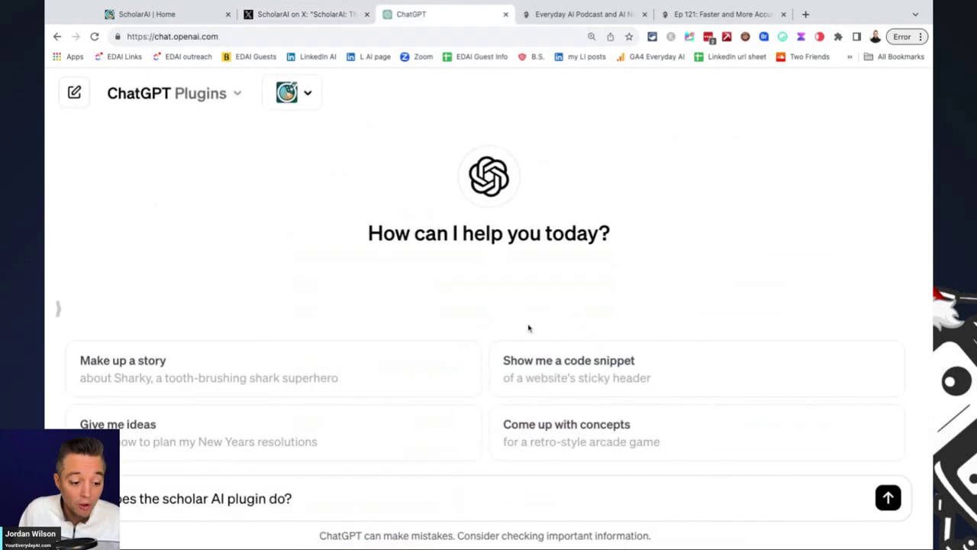
click(317, 103)
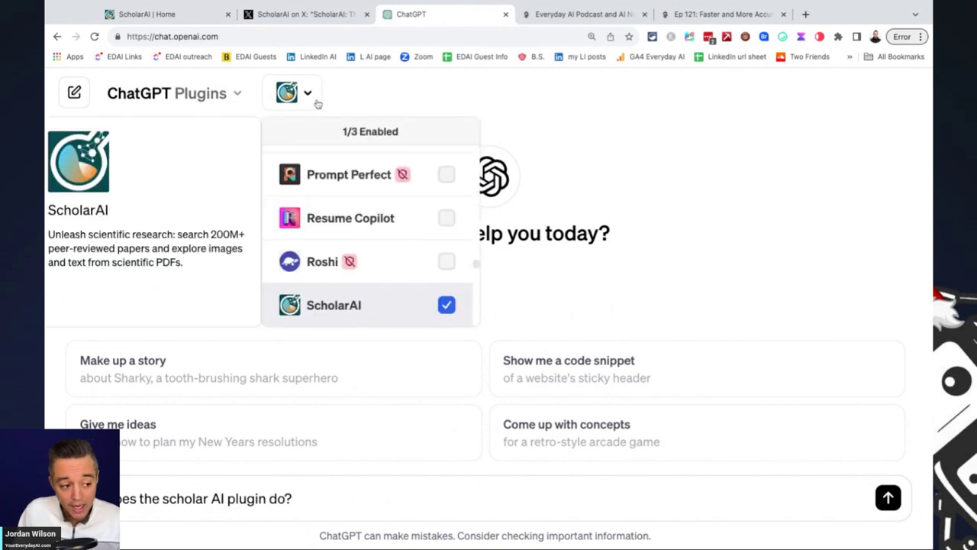
scroll(348, 283, down, 3)
click(356, 318)
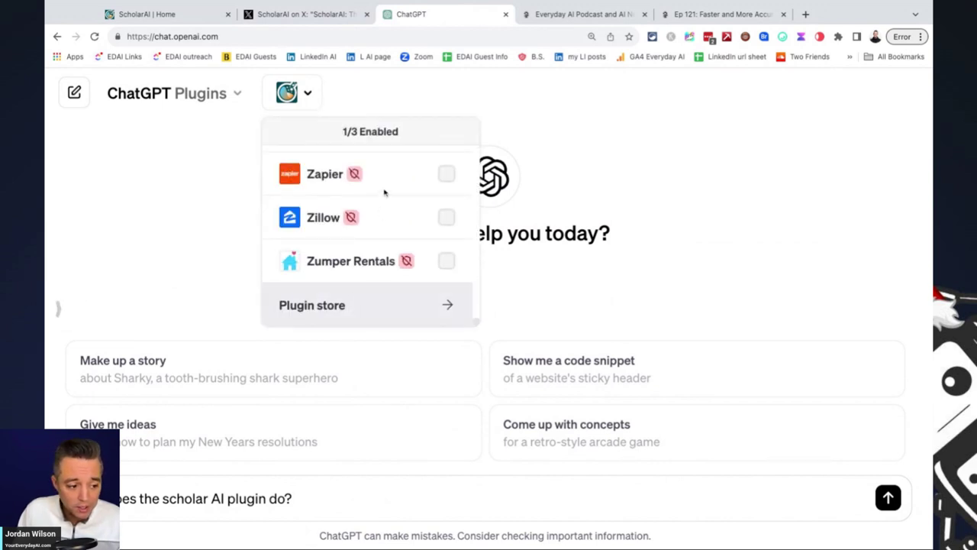
click(385, 191)
text(scholar)
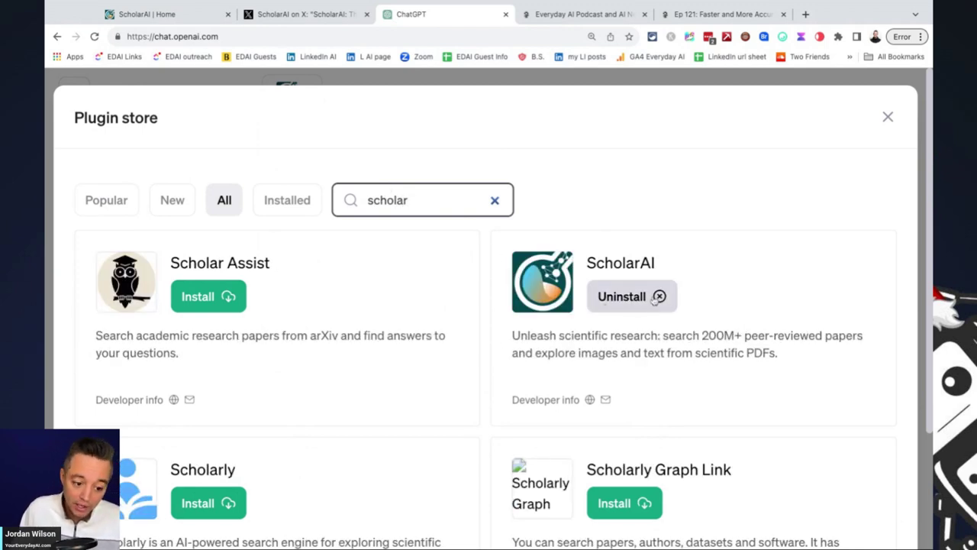
click(887, 117)
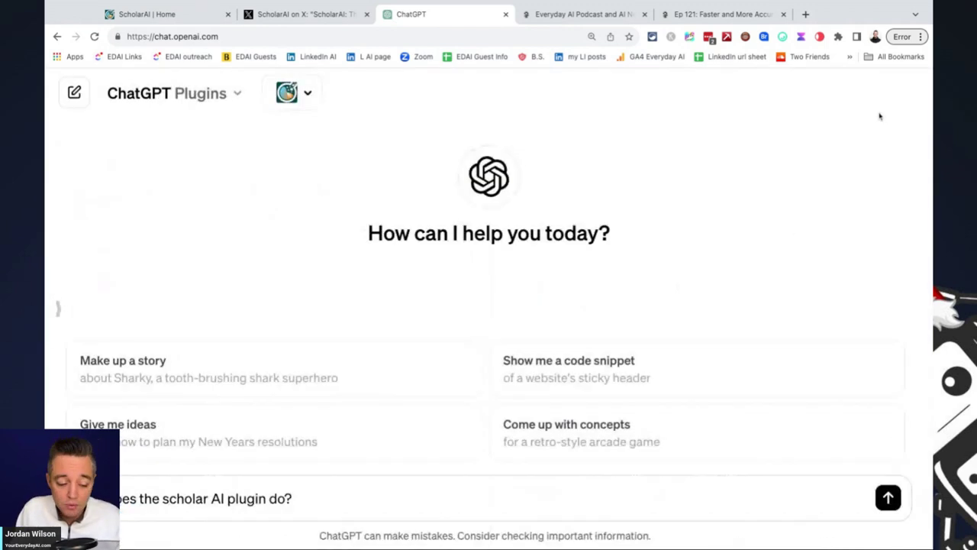
Send the question about what ScholarAI does, then paste in the prepared blog post prompt.
click(333, 500)
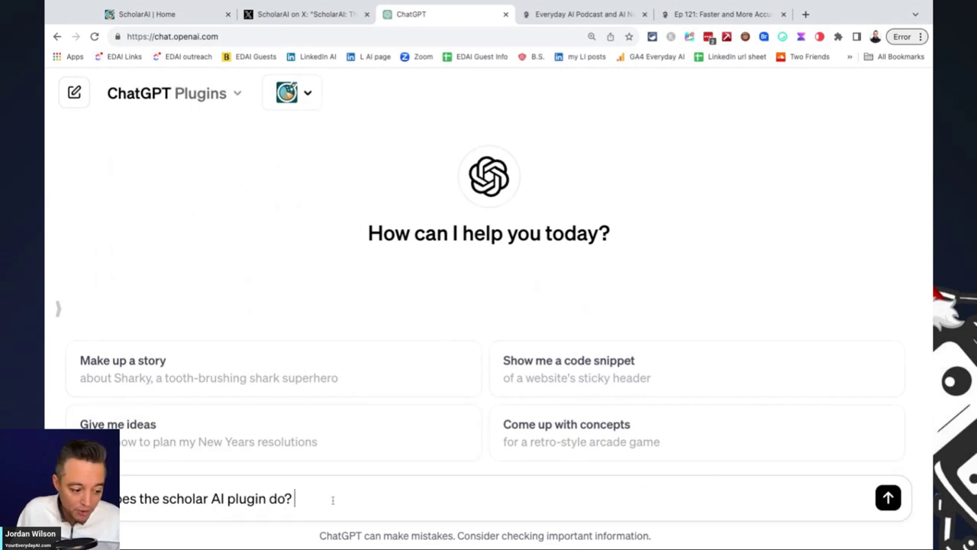
key(Return)
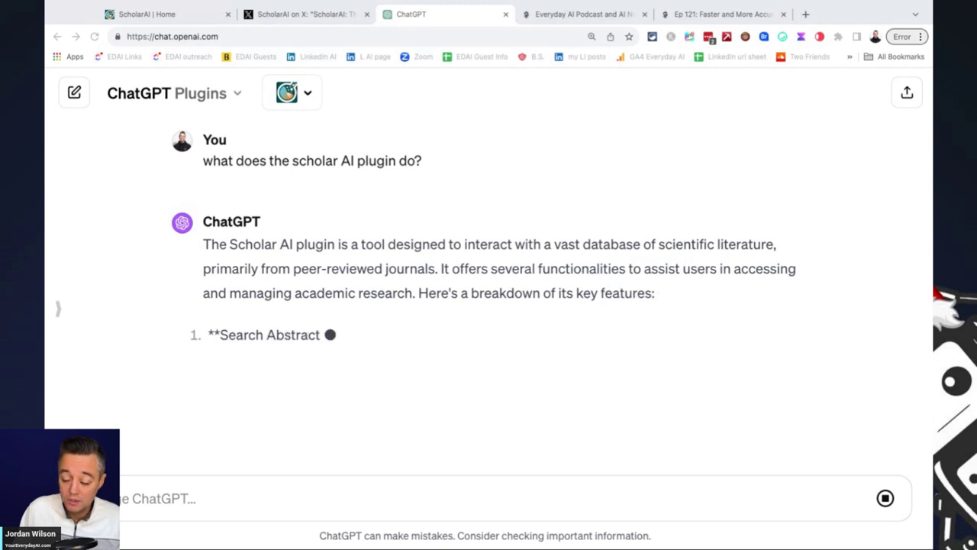
click(539, 428)
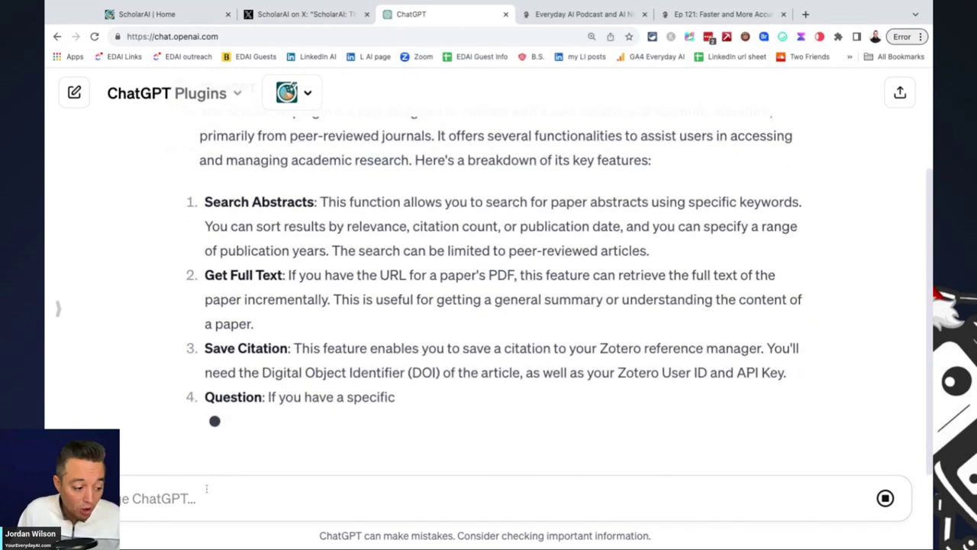
click(205, 494)
text(write me a short 1,000 word blogpost on chatgpt and its functions, using the scholar ai plugin to cite specific studies)
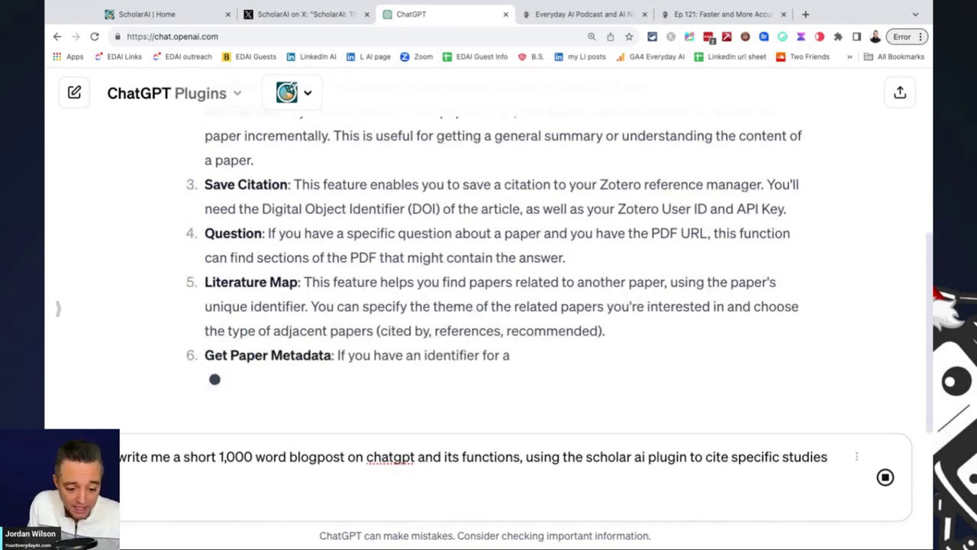
Complete the blog prompt with the date range 'from september 2023-december 2023.'.
text(from)
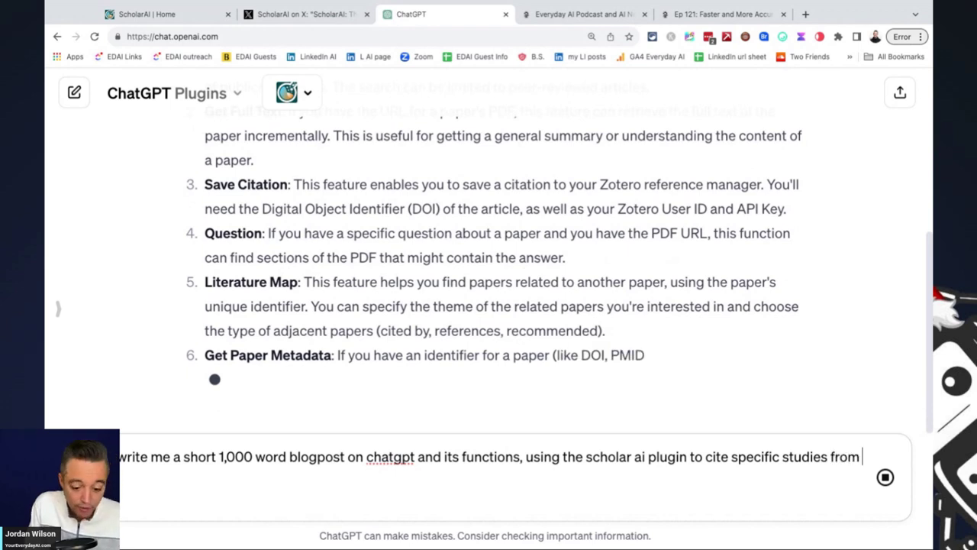
text( 2023-dece)
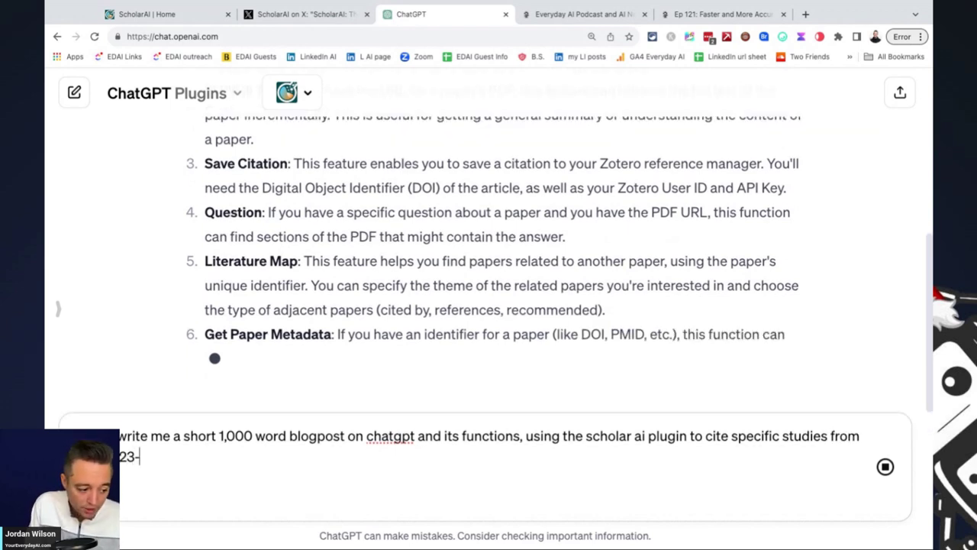
text(mber 2023.)
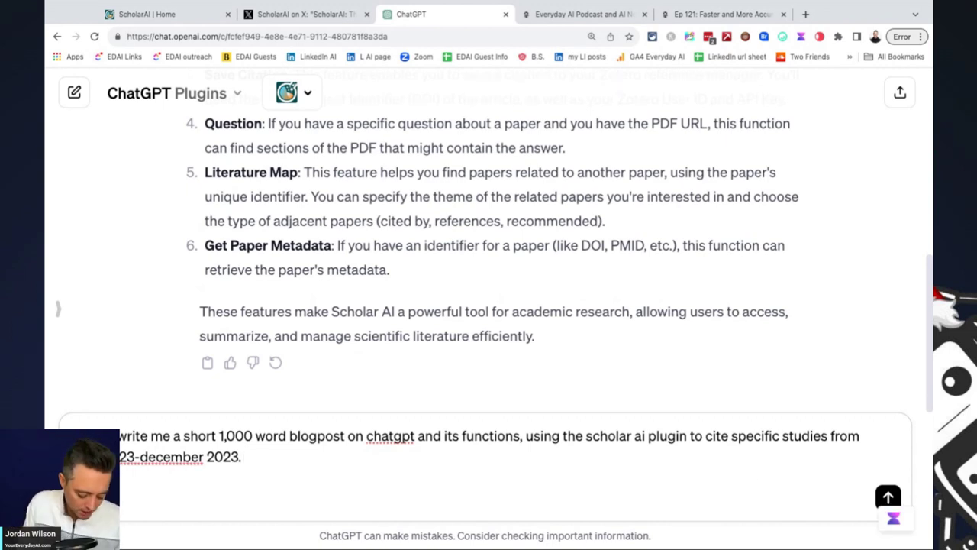
text(september)
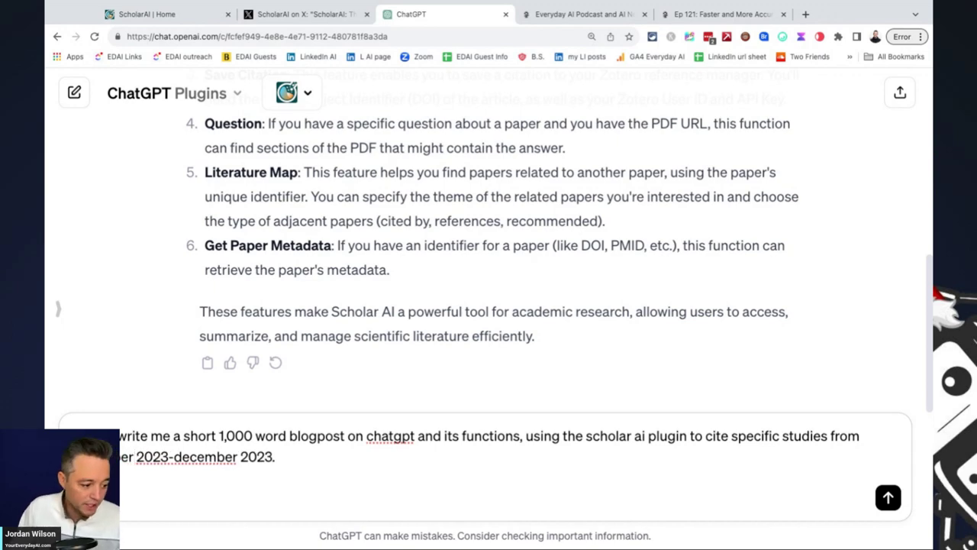
click(307, 465)
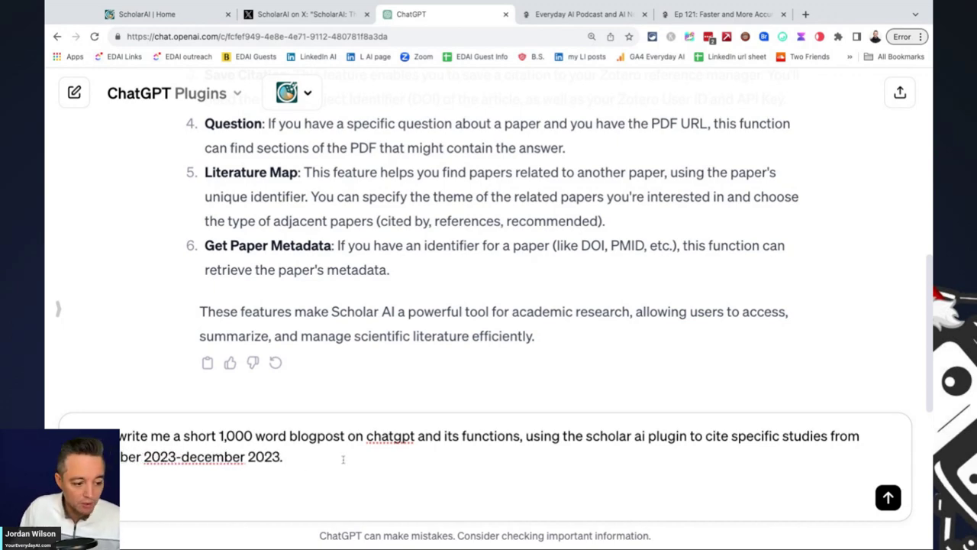
Send the blog post request and point out 'september' in the sent prompt while the reply generates.
key(Return)
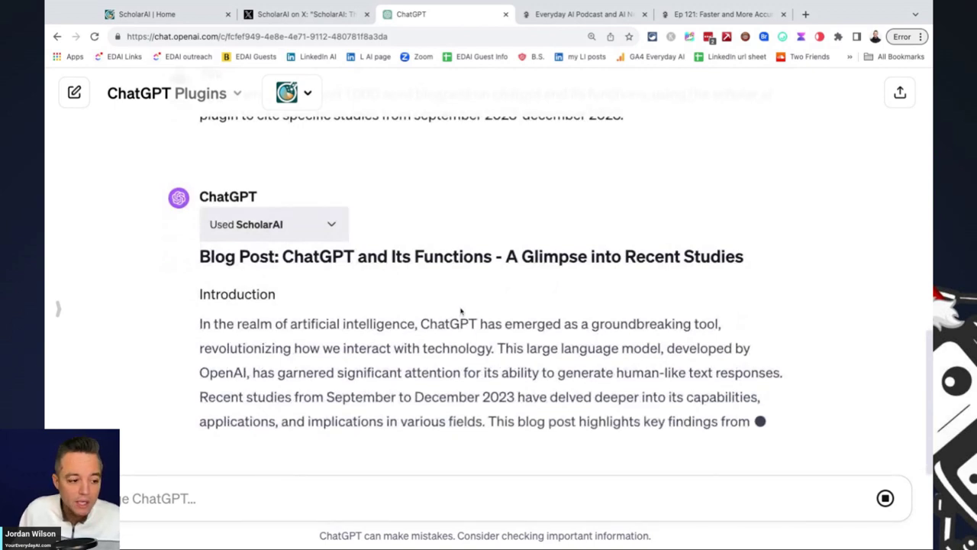
scroll(469, 310, up, 3)
scroll(473, 310, up, 3)
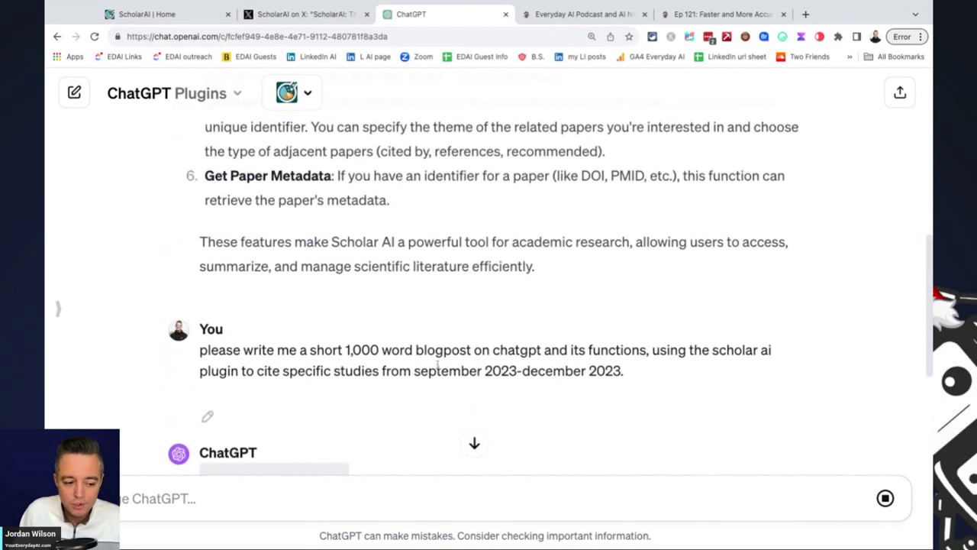
double_click(438, 363)
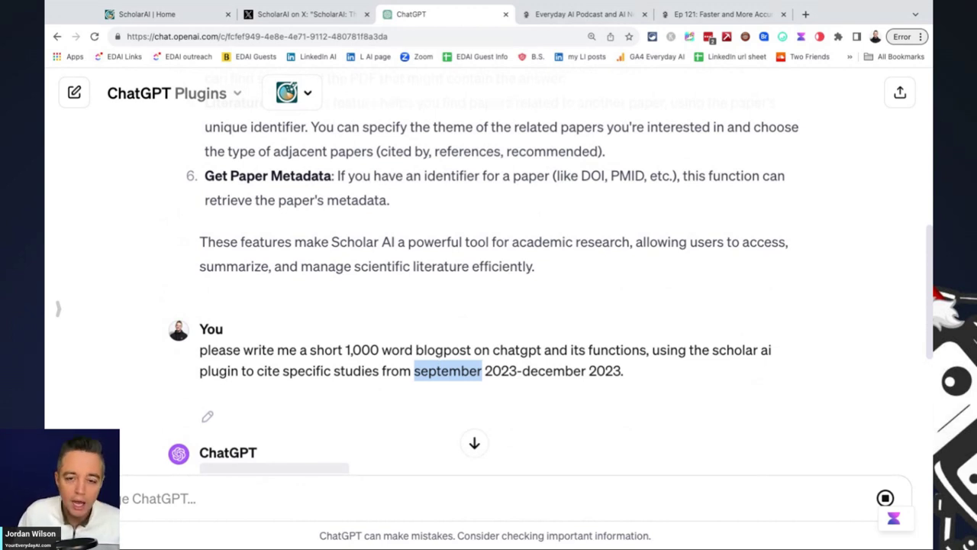
click(455, 354)
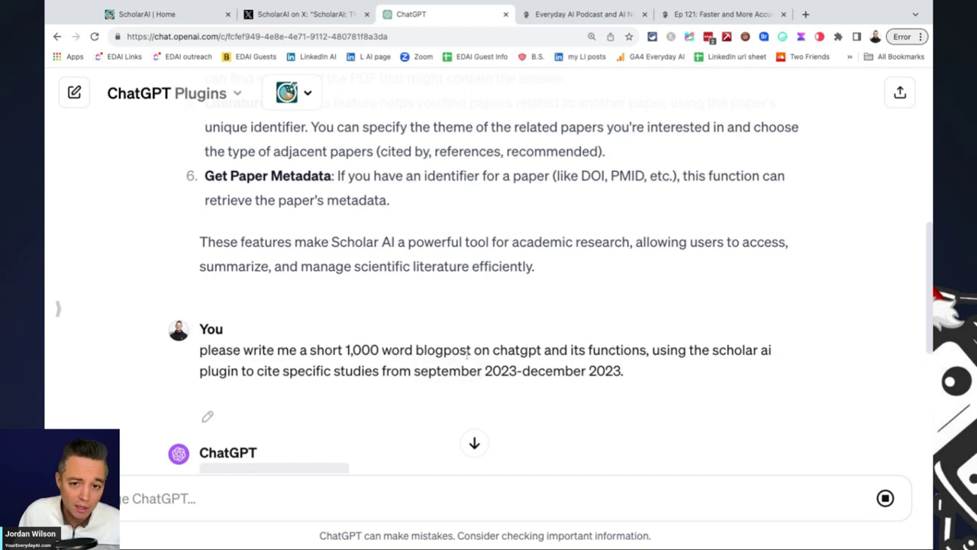
scroll(468, 356, down, 3)
scroll(458, 344, down, 2)
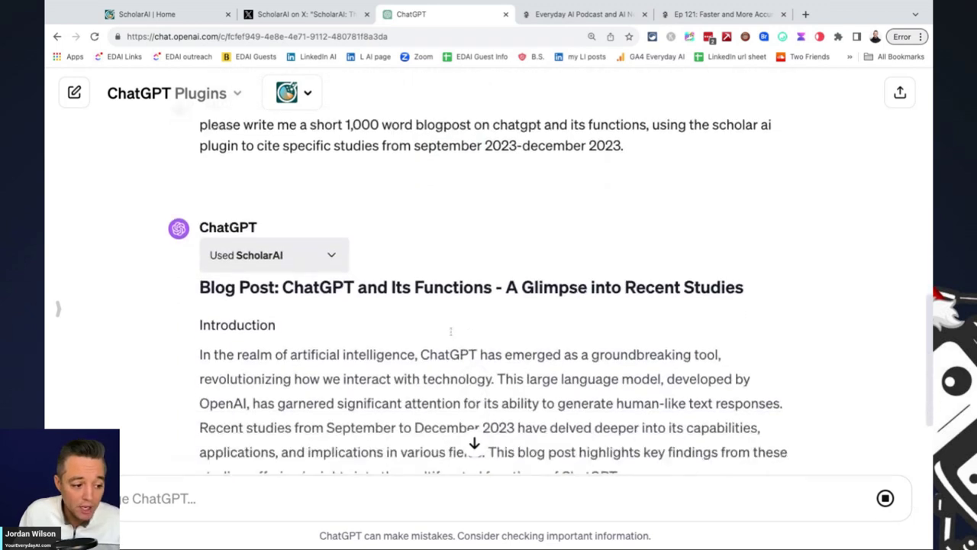
Expand the request sent to ScholarAI and highlight its search query.
click(340, 258)
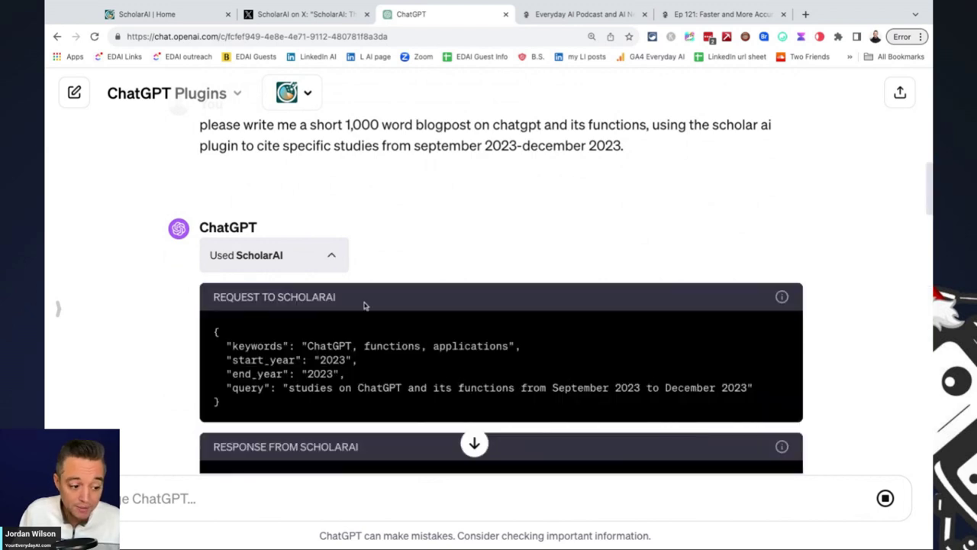
scroll(373, 355, down, 2)
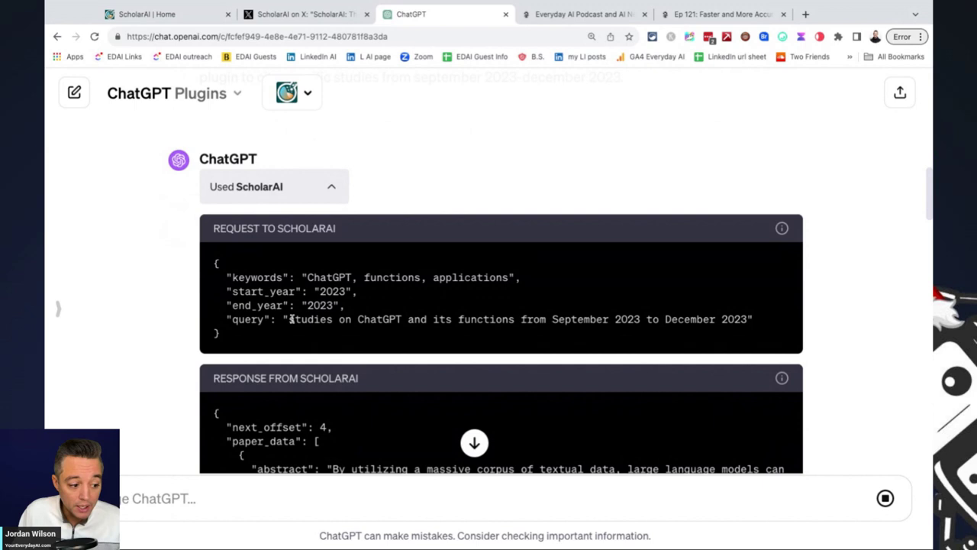
drag(290, 319, 753, 319)
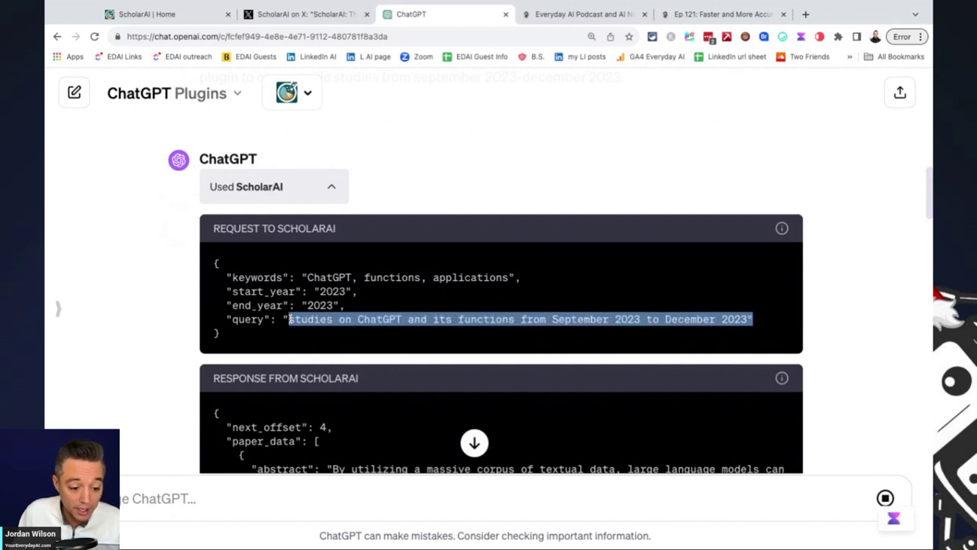
key(shift+Left)
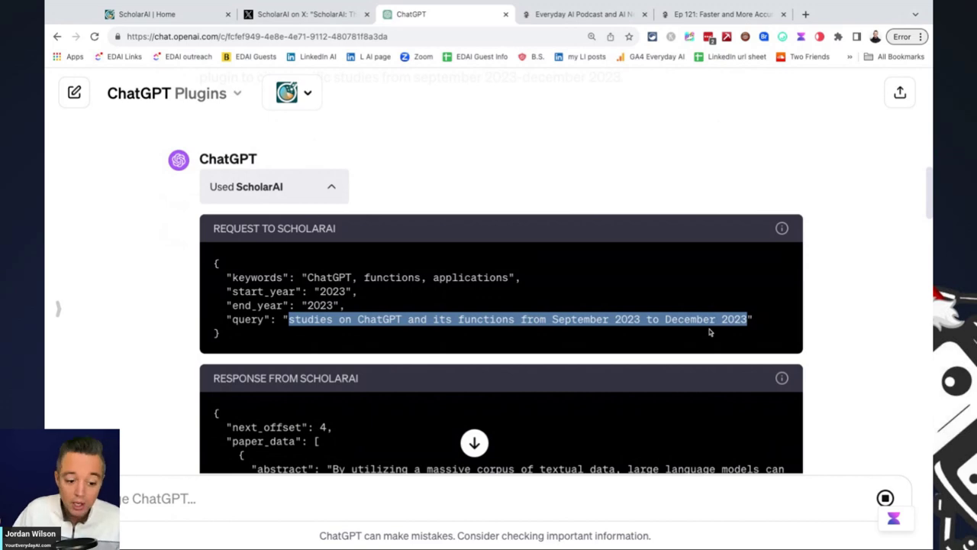
scroll(572, 345, down, 4)
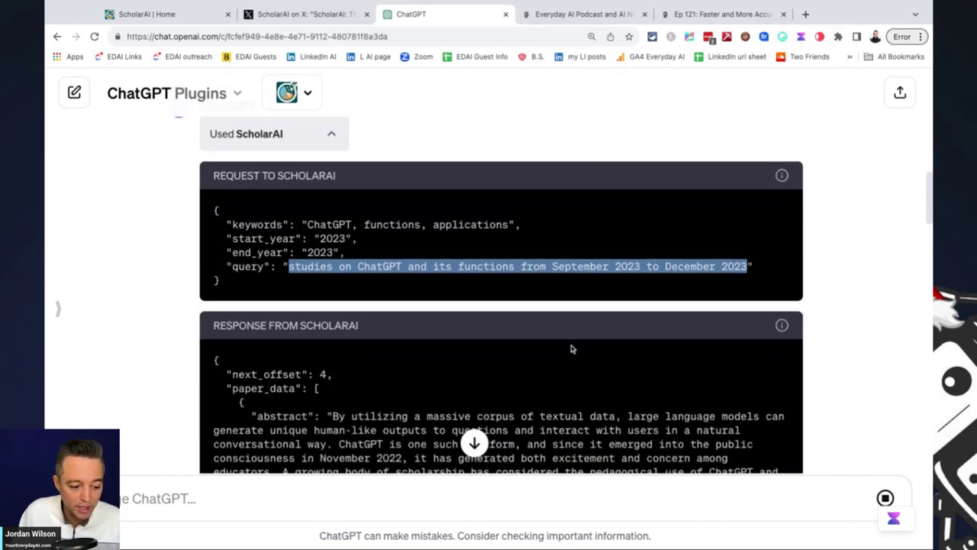
scroll(479, 372, down, 6)
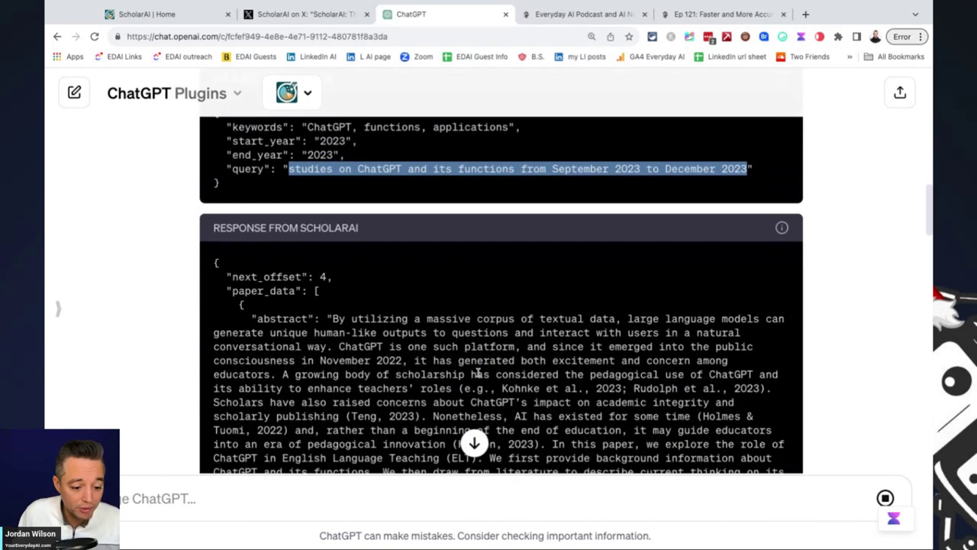
scroll(480, 370, down, 4)
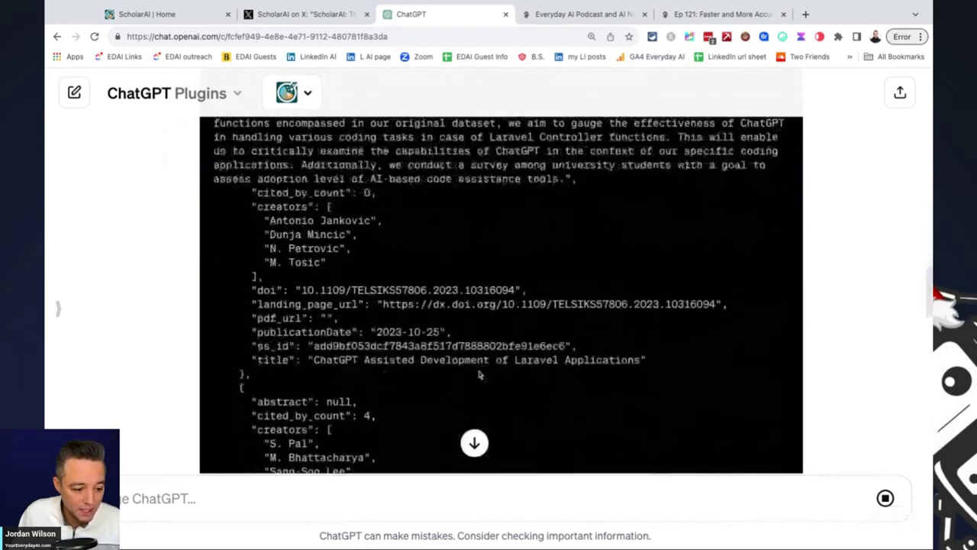
scroll(443, 373, up, 1)
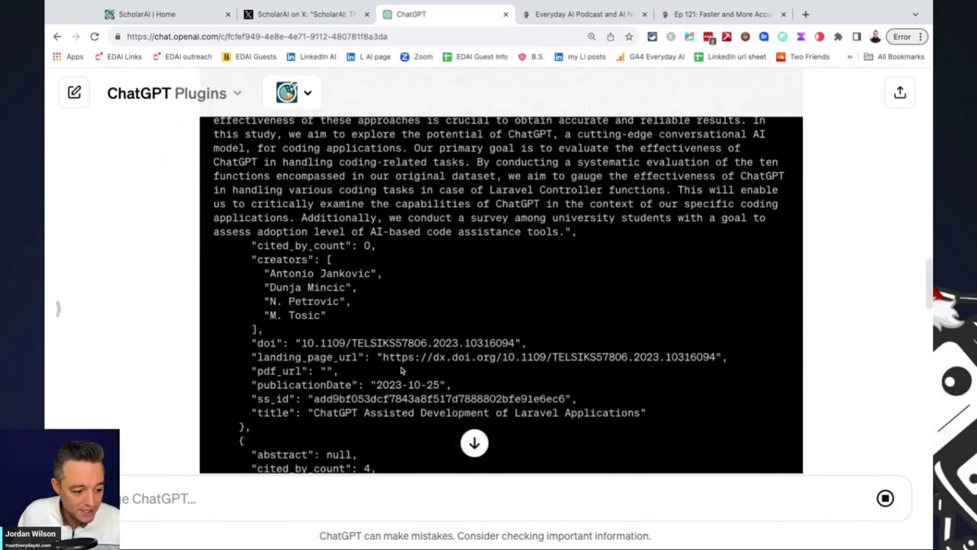
Copy the Laravel paper's landing_page_url and load it in a new browser tab.
drag(384, 357, 716, 356)
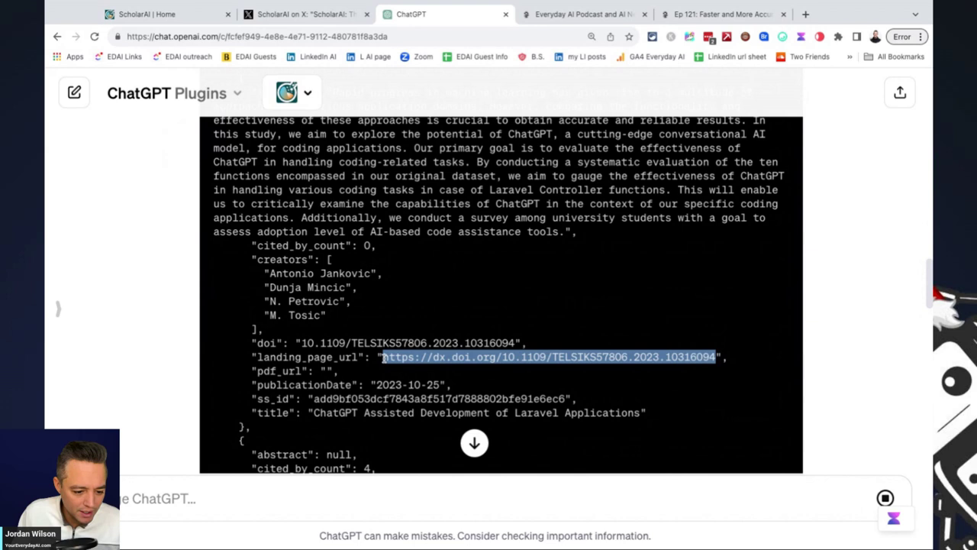
mouse_move(384, 357)
mouse_down()
mouse_move(725, 335)
mouse_move(559, 357)
mouse_move(382, 357)
mouse_up()
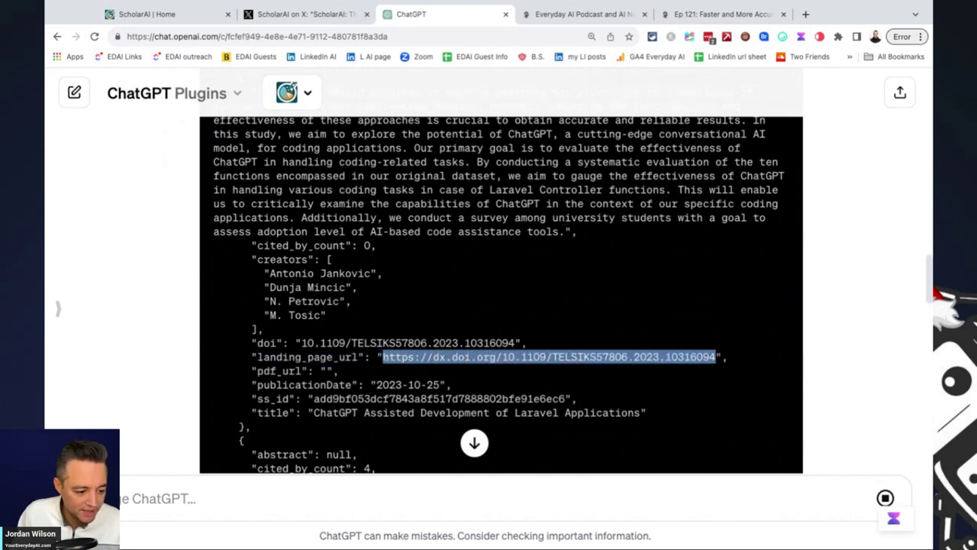
key(super+c)
key(super+t)
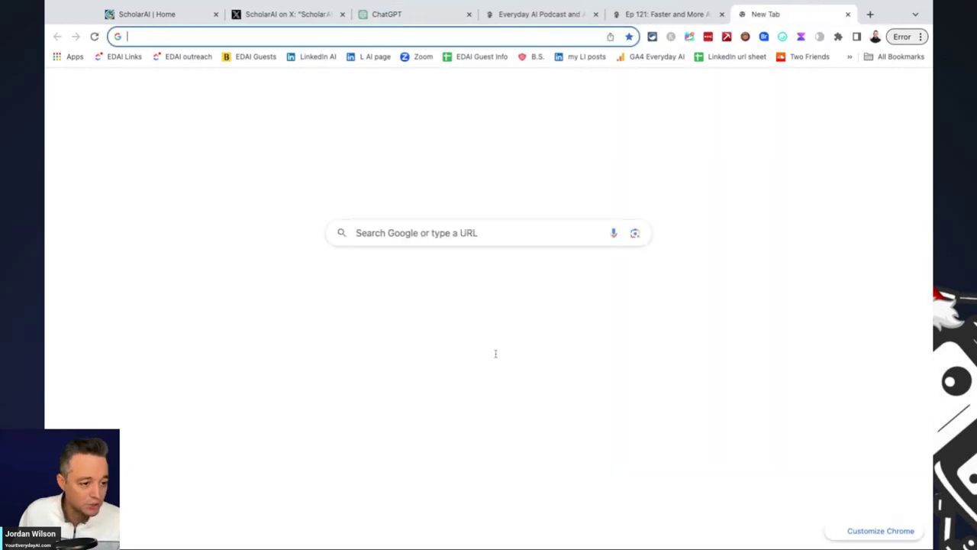
key(super+v)
key(Return)
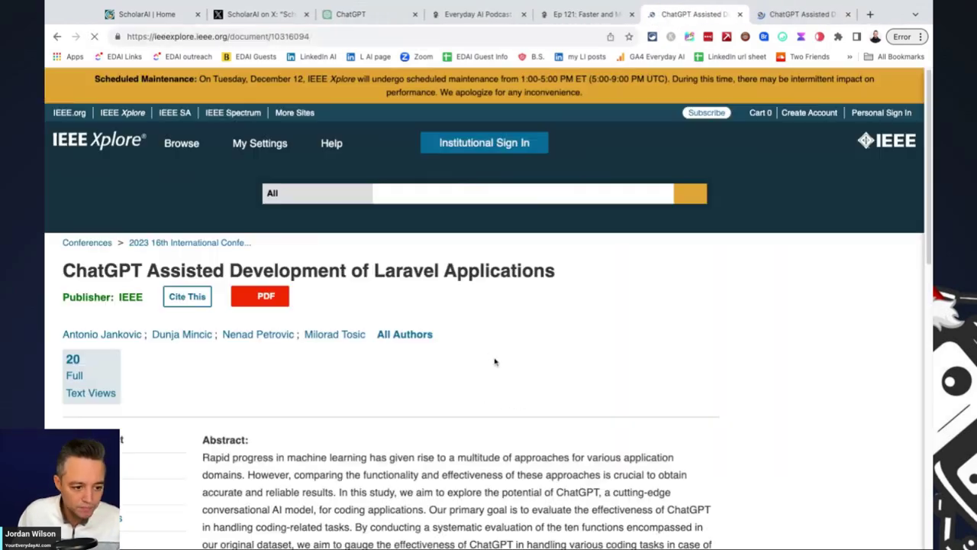
Scroll through the blog post's coding, biomedical engineering and computational research sections in ChatGPT.
scroll(509, 364, down, 5)
scroll(508, 365, down, 5)
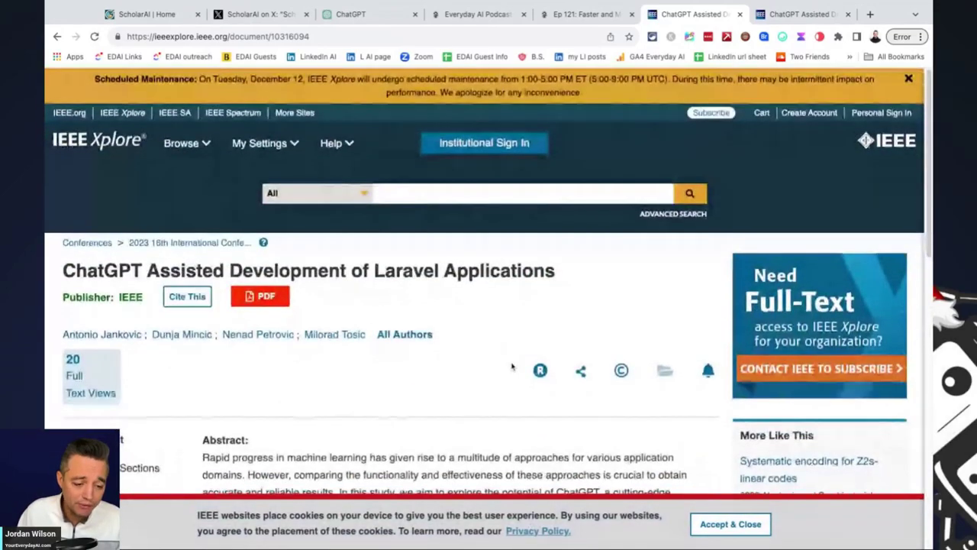
click(365, 15)
scroll(855, 313, down, 4)
scroll(849, 315, down, 10)
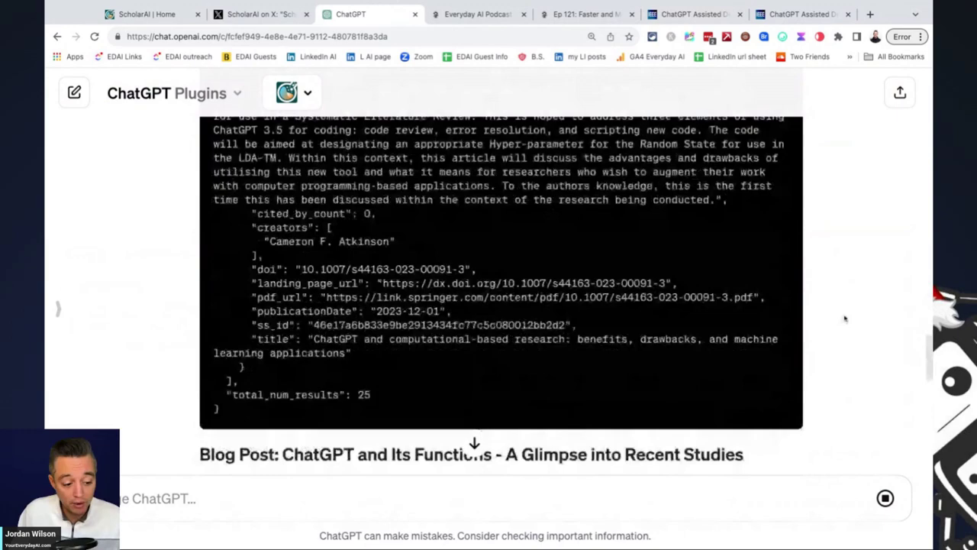
scroll(265, 371, down, 6)
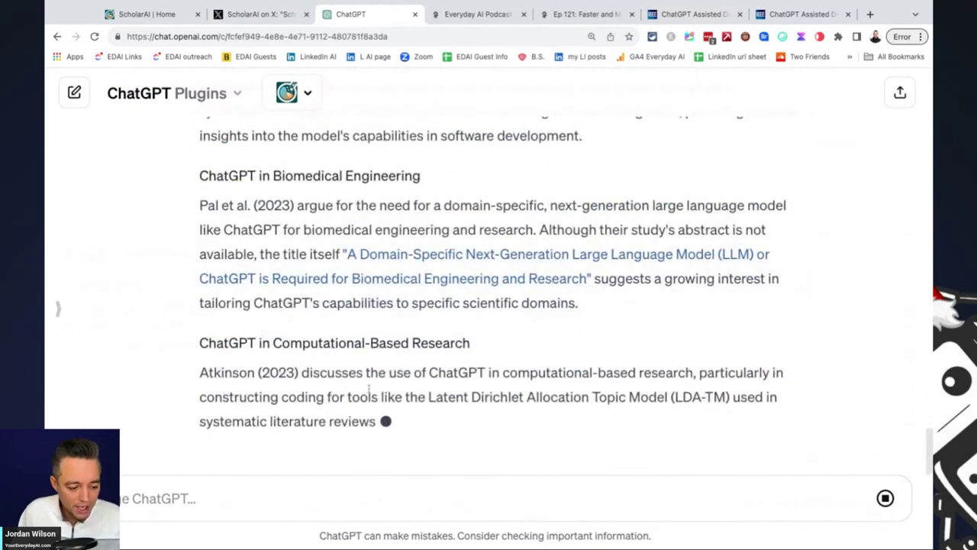
scroll(497, 259, up, 1)
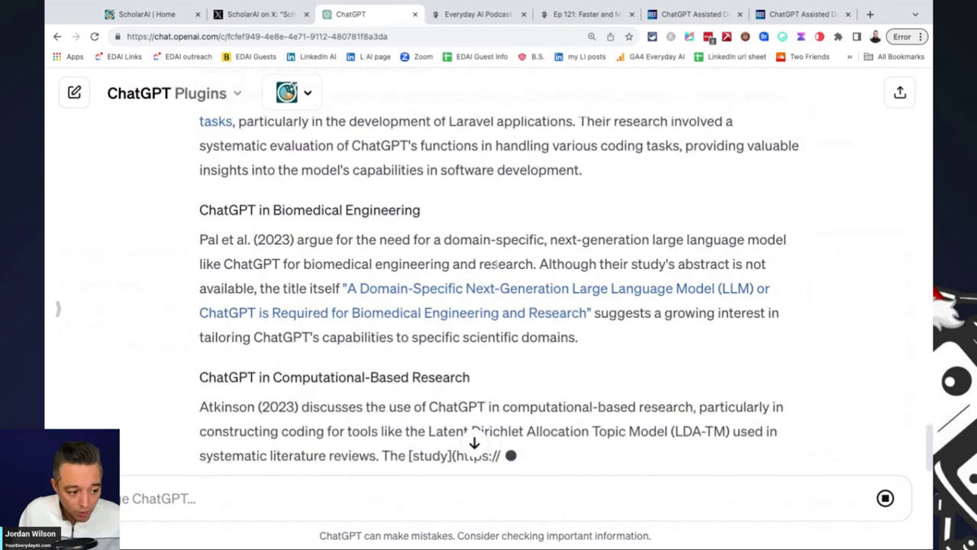
scroll(492, 267, up, 2)
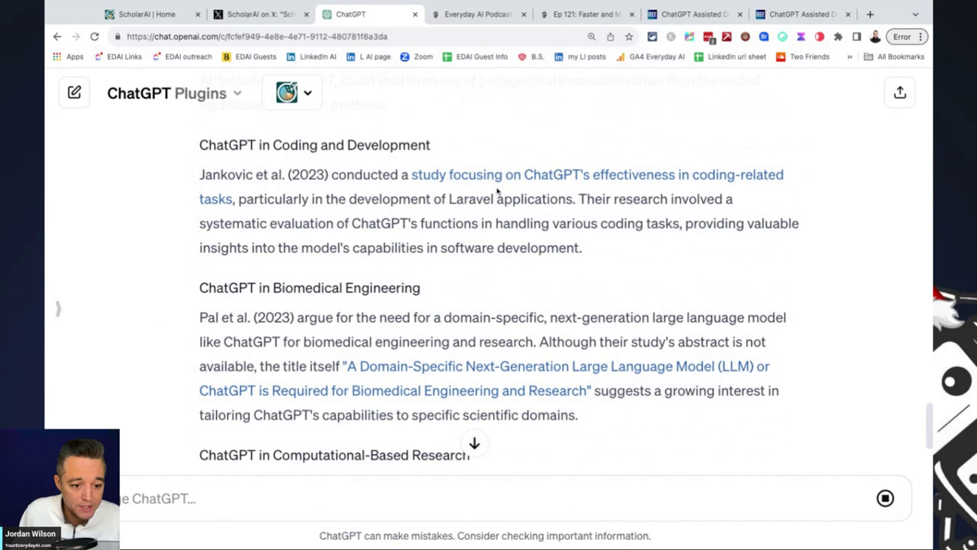
Open the cited Laravel coding study on IEEE Xplore in a new tab and view it.
super+click(542, 174)
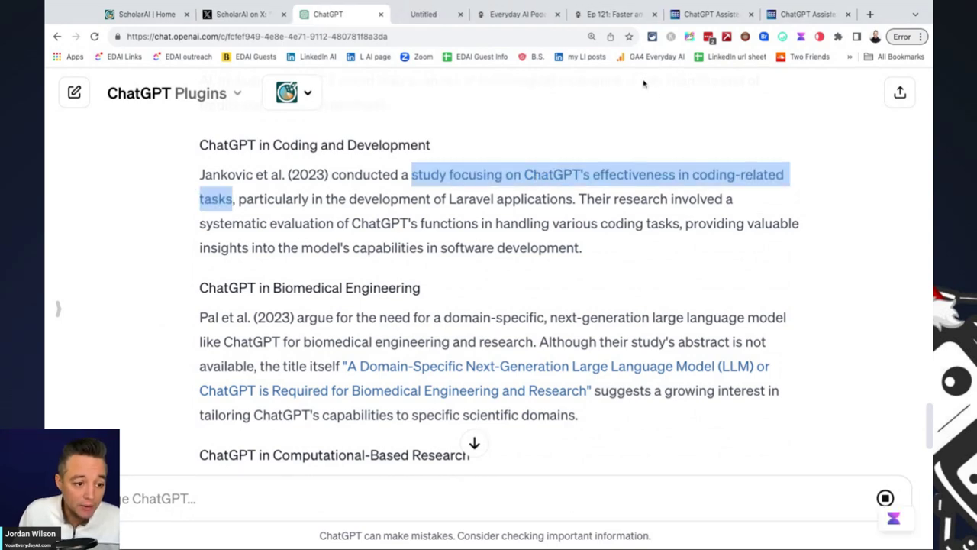
click(408, 13)
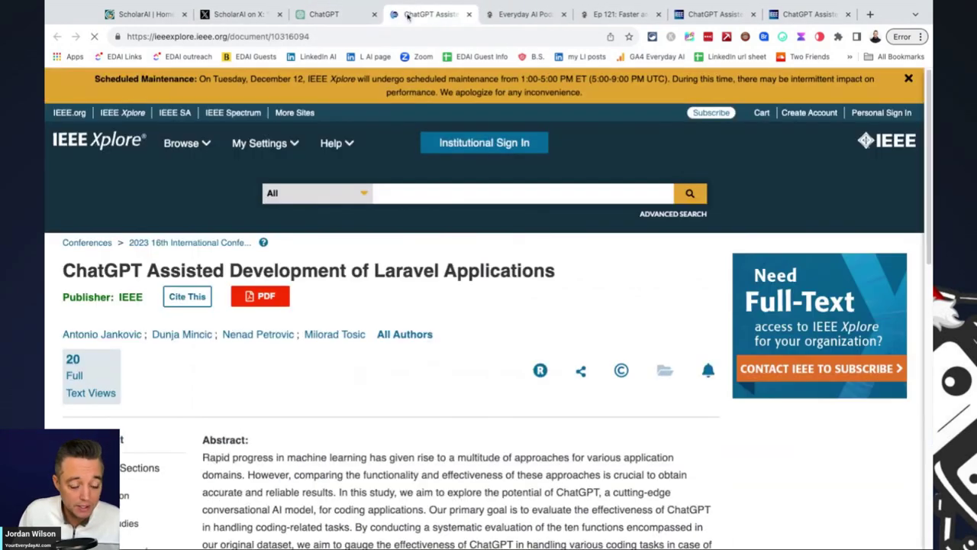
click(323, 14)
scroll(608, 292, down, 2)
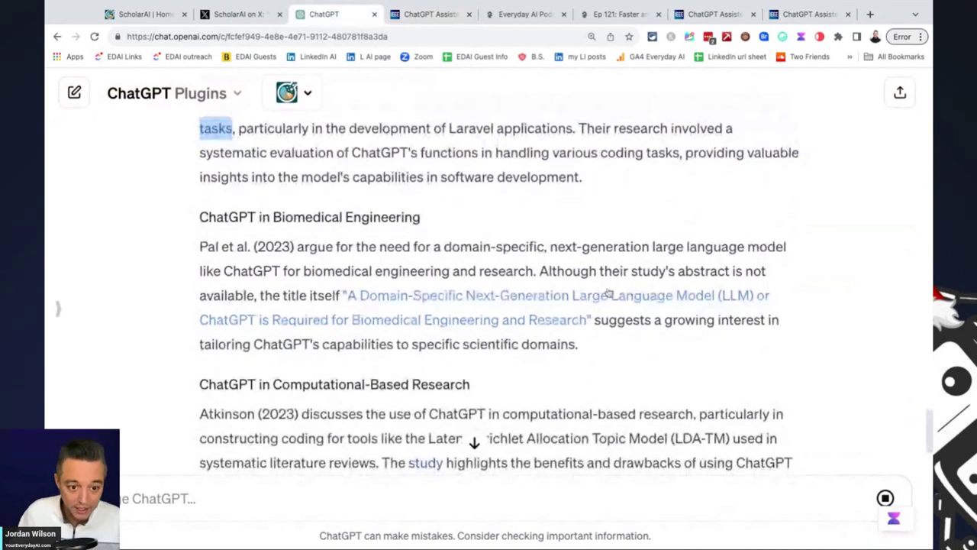
Open the cited biomedical engineering paper on Springer Link, view it, then return to ChatGPT.
super+click(605, 296)
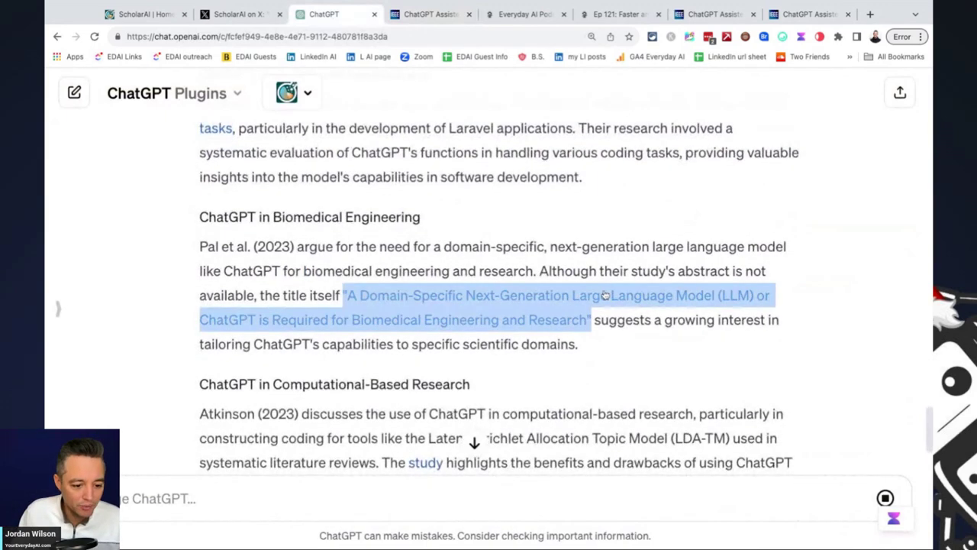
click(477, 14)
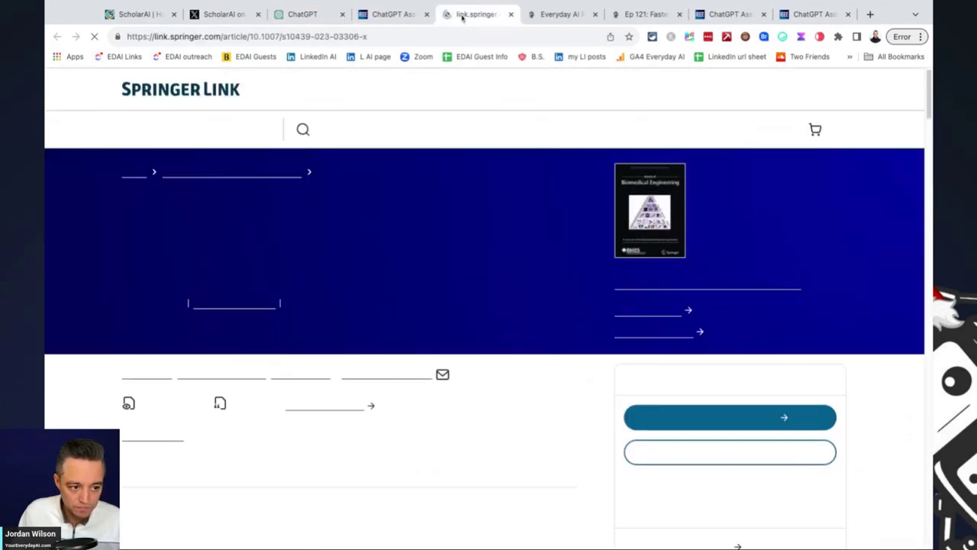
scroll(428, 303, down, 15)
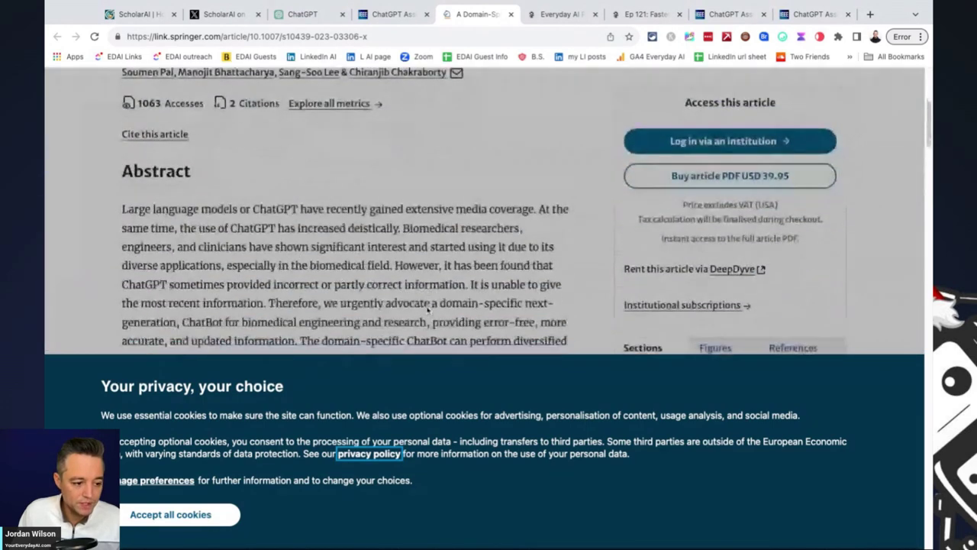
scroll(433, 306, up, 15)
click(303, 14)
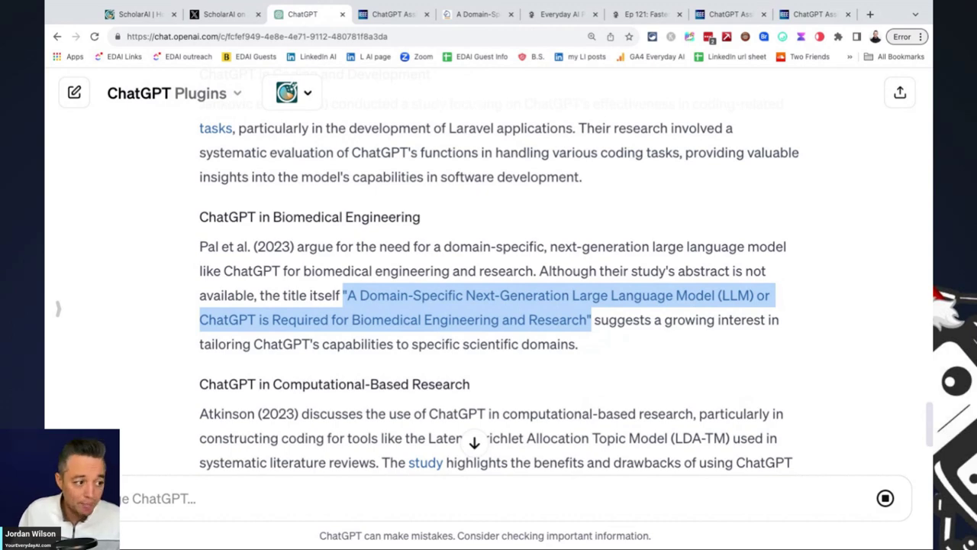
Open ScholarAI's Pricing page and highlight the Free plan's 25 requests per week limit.
click(137, 14)
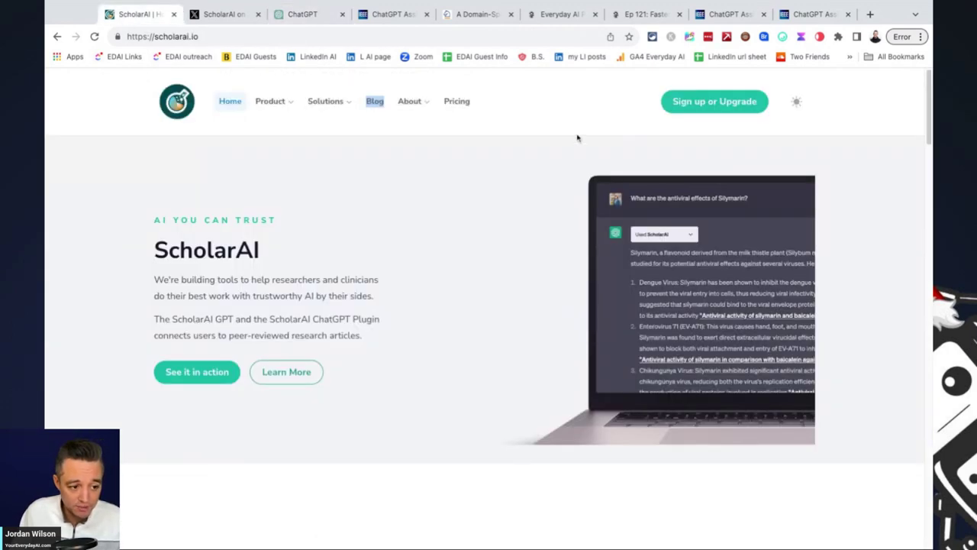
click(455, 102)
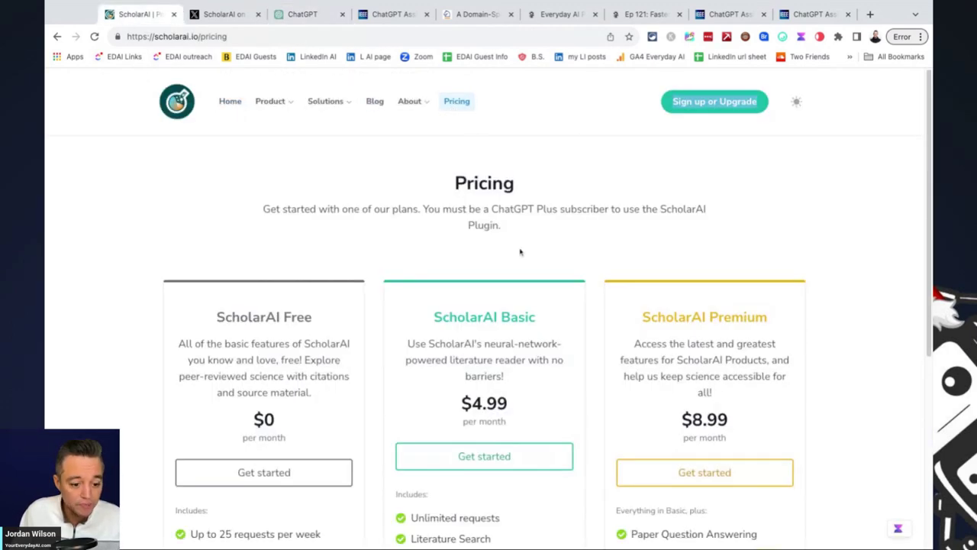
scroll(277, 372, down, 3)
scroll(276, 372, up, 1)
triple_click(263, 357)
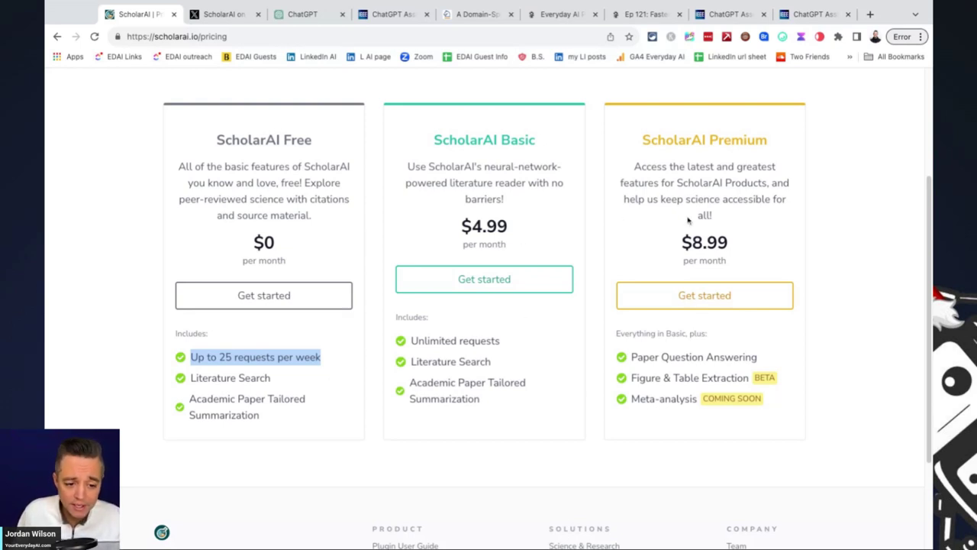
click(714, 194)
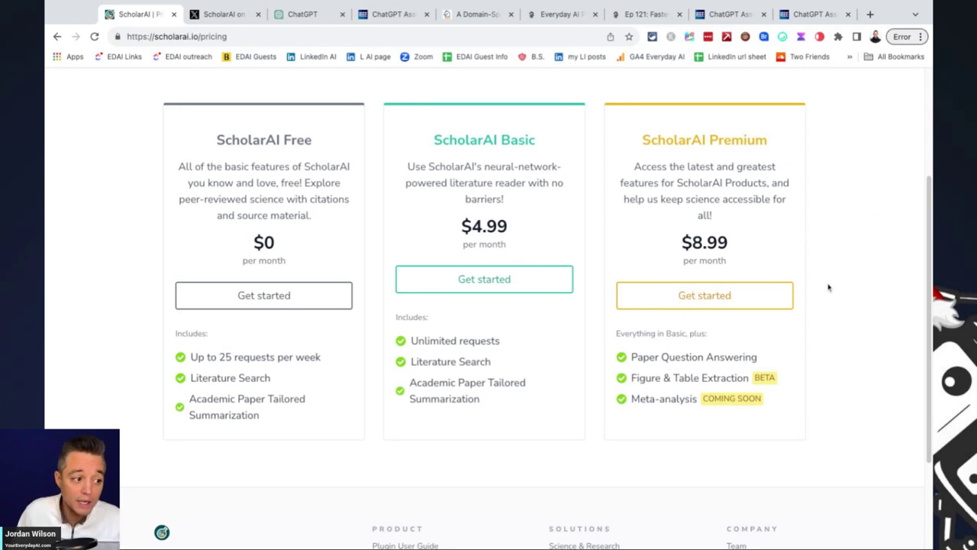
click(316, 16)
scroll(485, 267, down, 3)
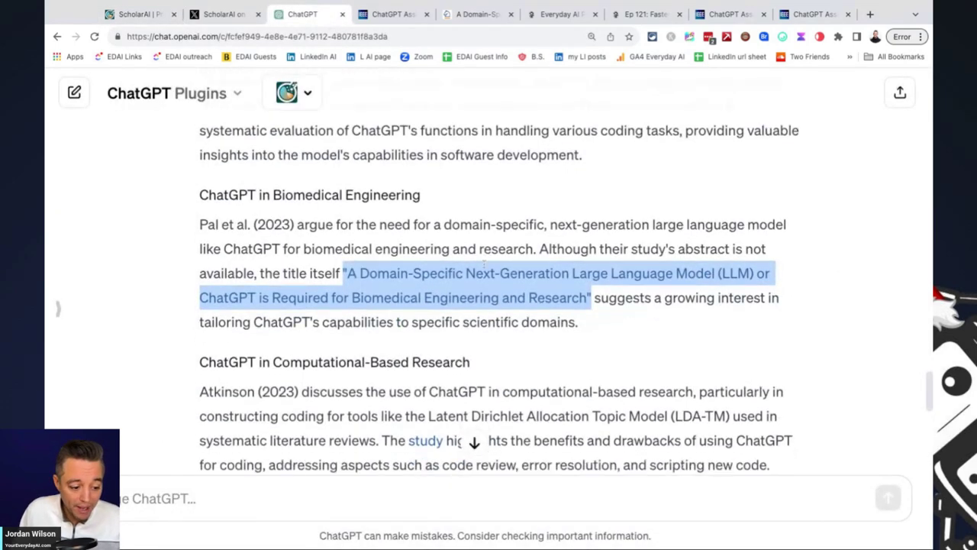
scroll(485, 267, down, 4)
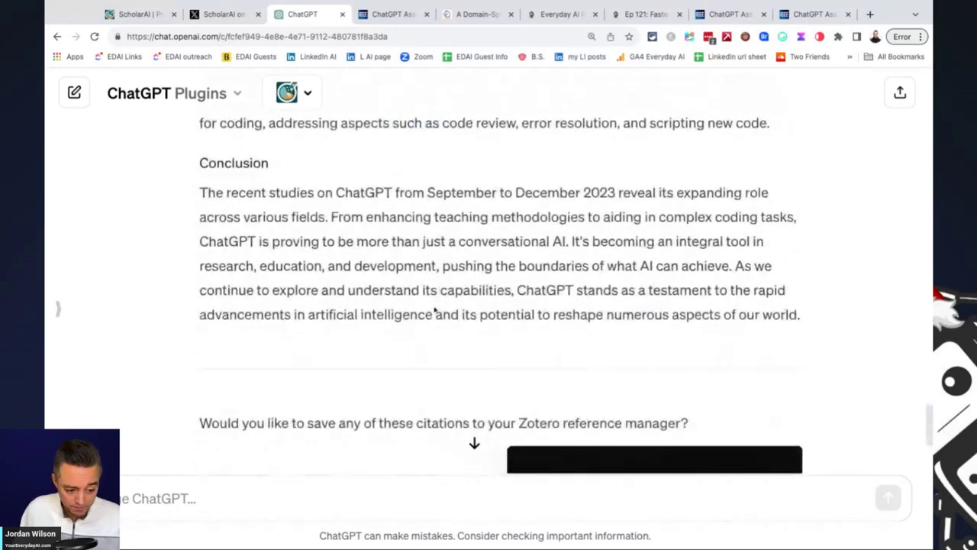
scroll(433, 309, down, 3)
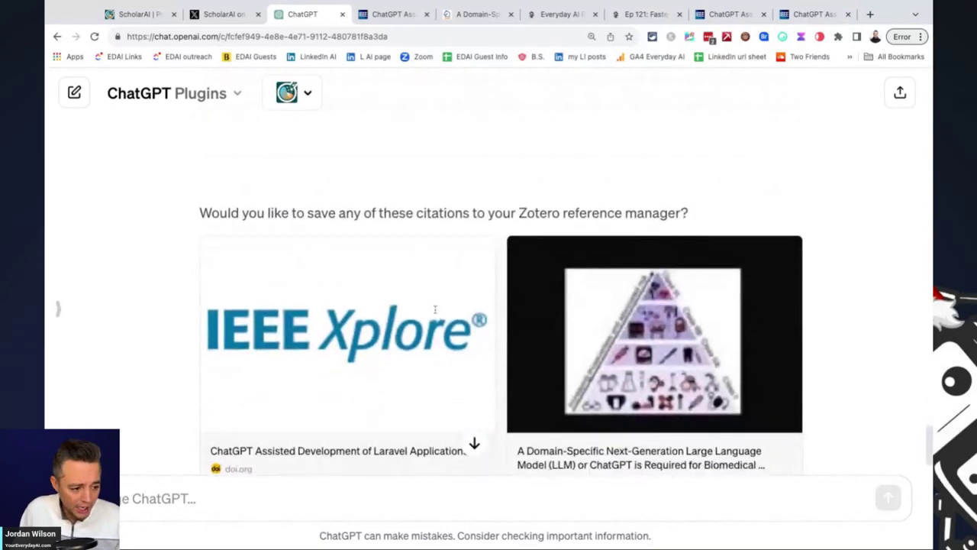
triple_click(556, 205)
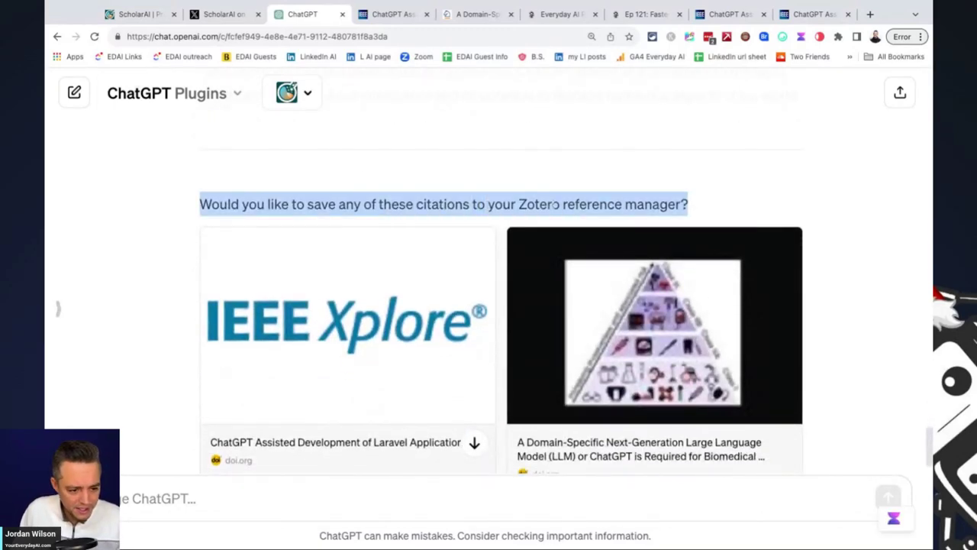
click(513, 204)
scroll(519, 204, down, 1)
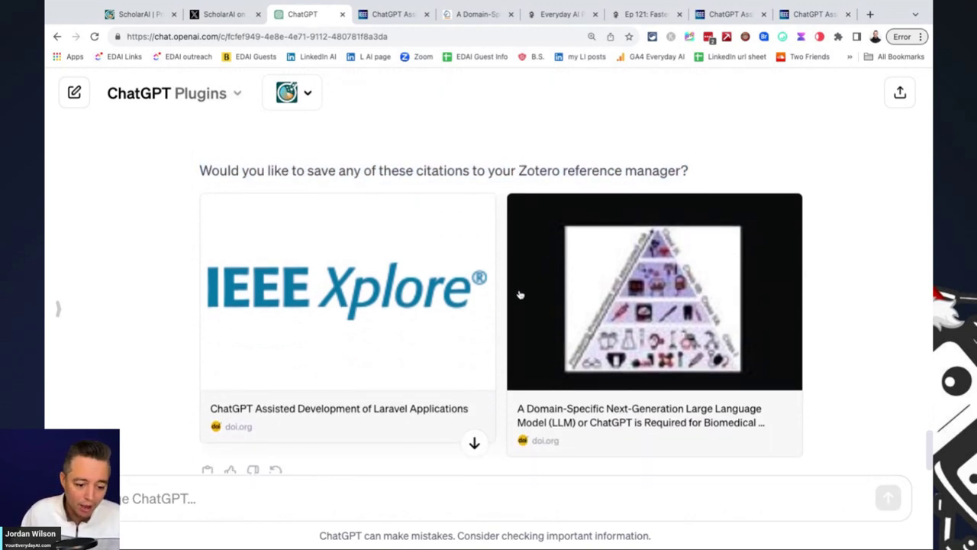
scroll(520, 295, up, 1)
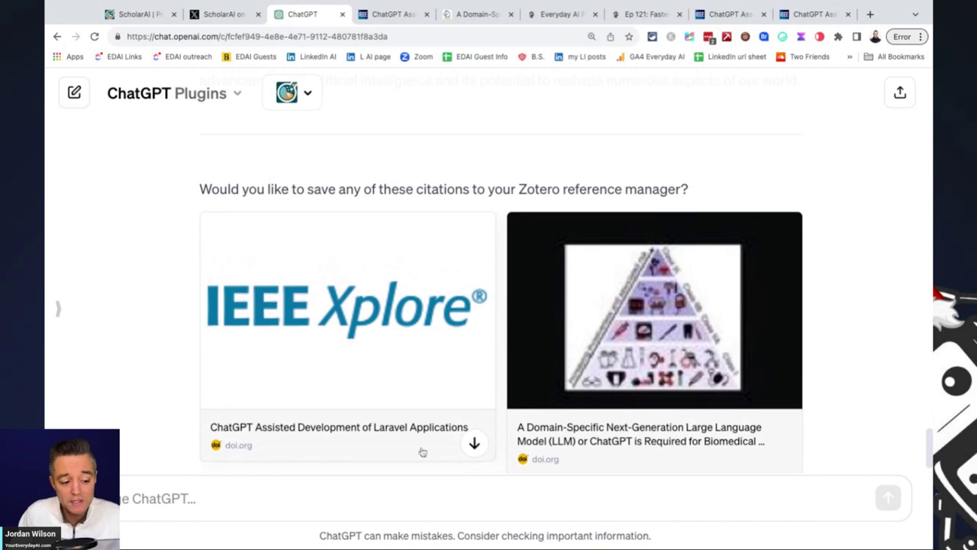
scroll(501, 336, up, 5)
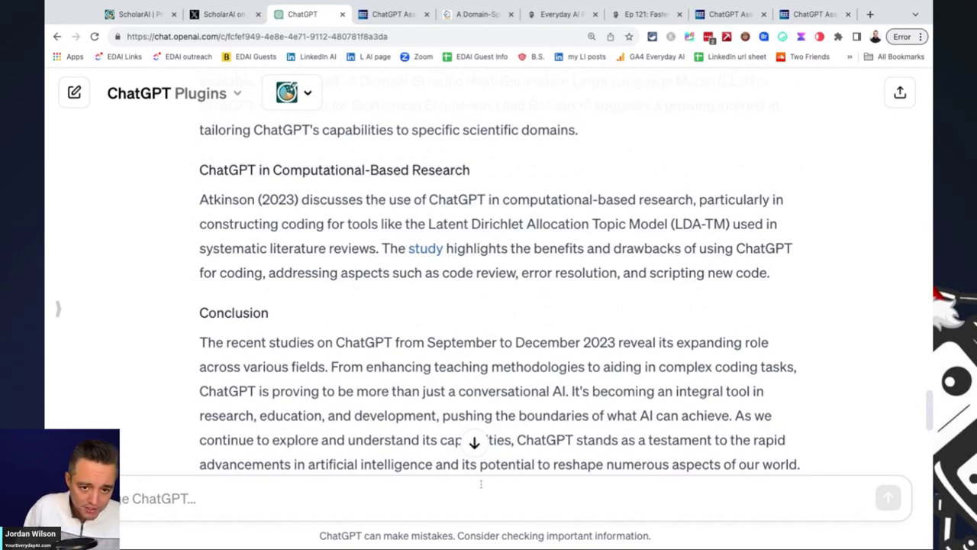
Request 5 recent studies on generative AI using the ScholarAI plugin.
text(Can)
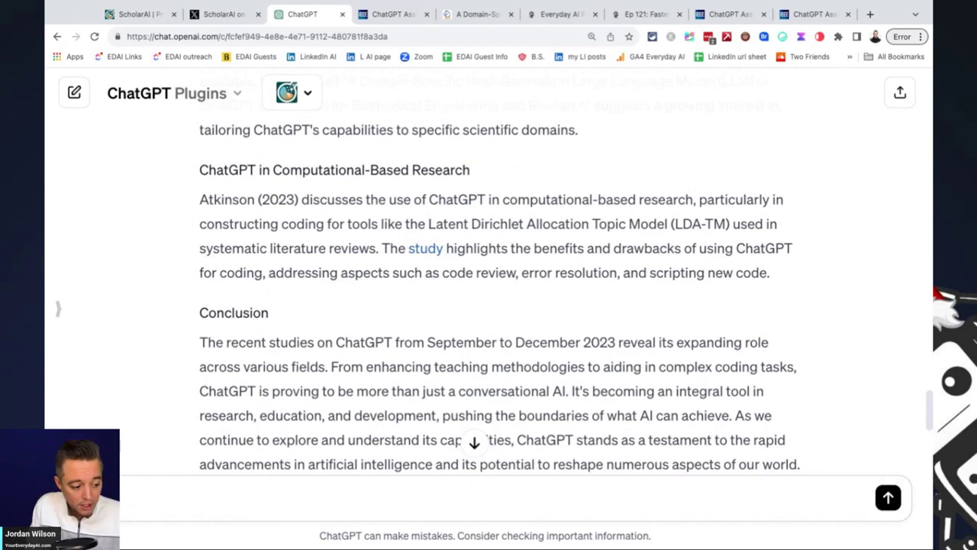
text(me 5 rece)
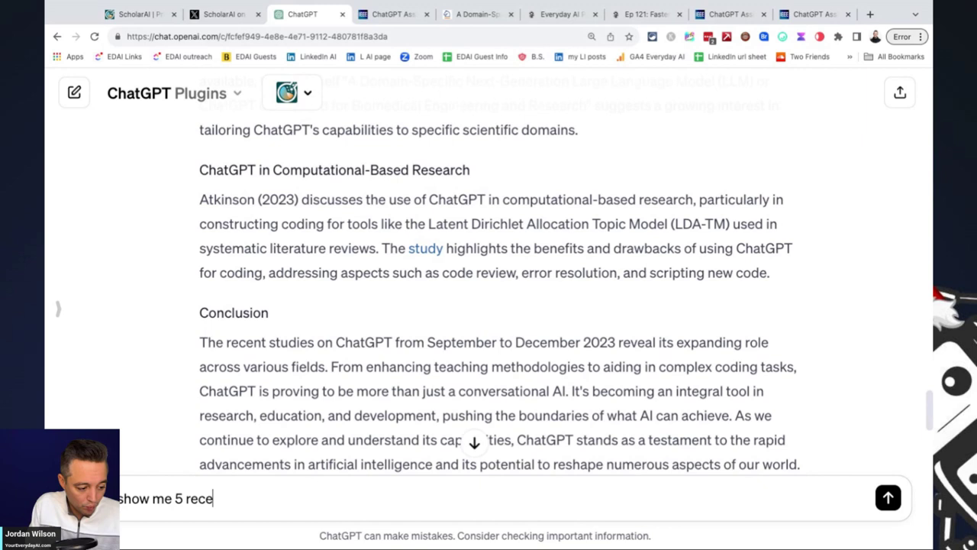
text(nt studies on gene)
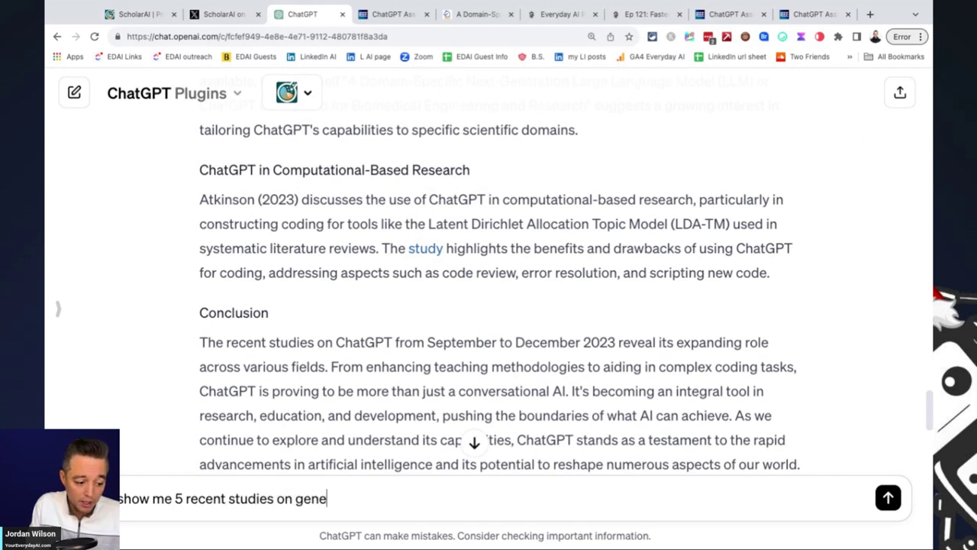
text(rative au usin)
key(BackSpace)
key(BackSpace)
key(BackSpace)
key(BackSpace)
key(BackSpace)
key(BackSpace)
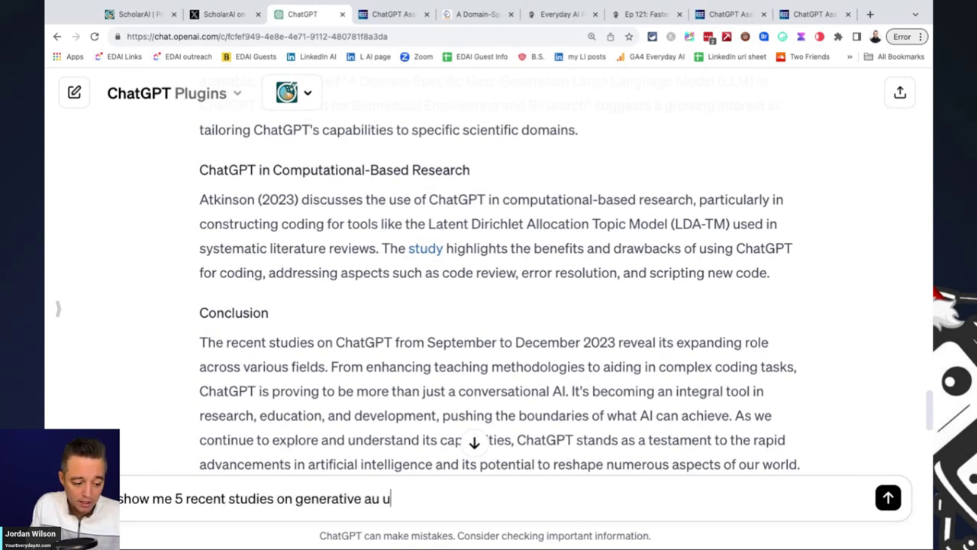
text(i using the )
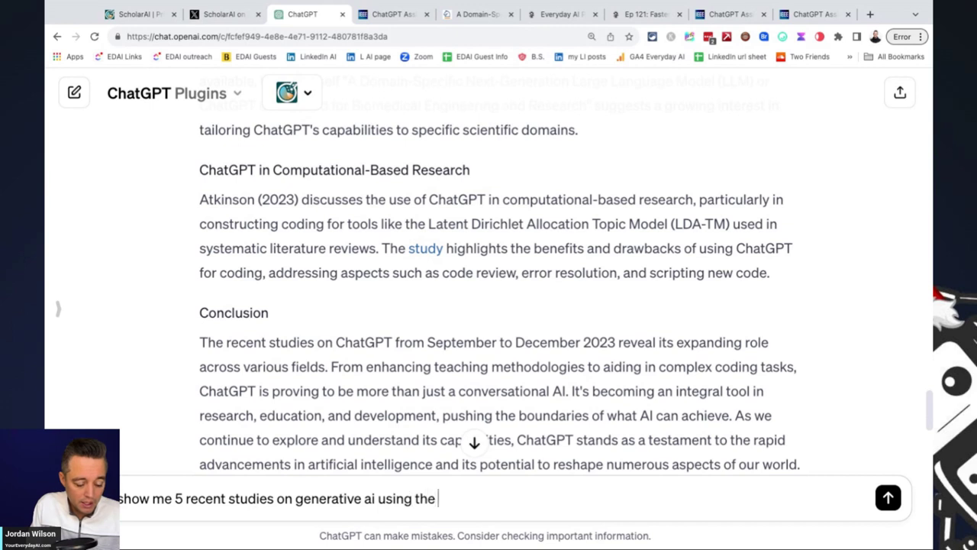
text(csc)
key(BackSpace)
key(BackSpace)
key(BackSpace)
text(sch)
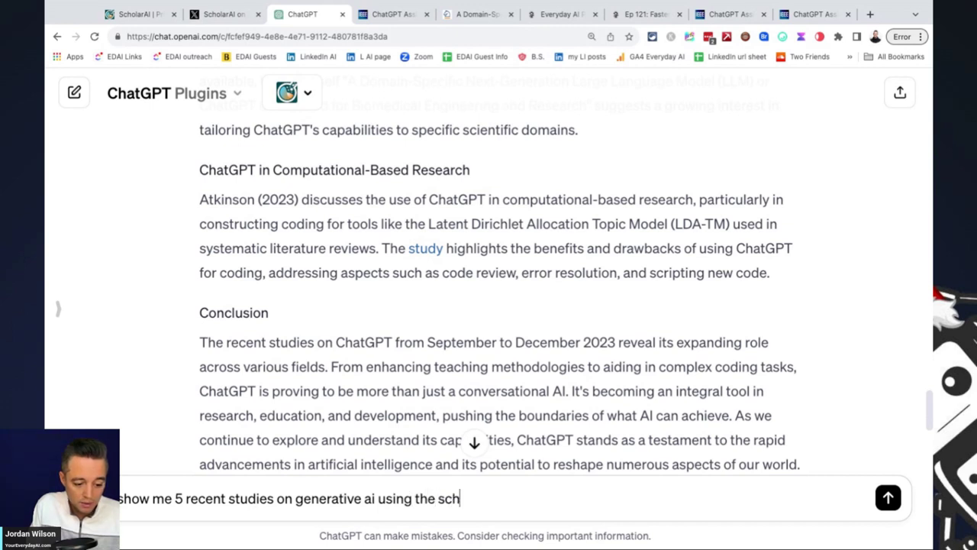
text(olarai plugin)
key(Return)
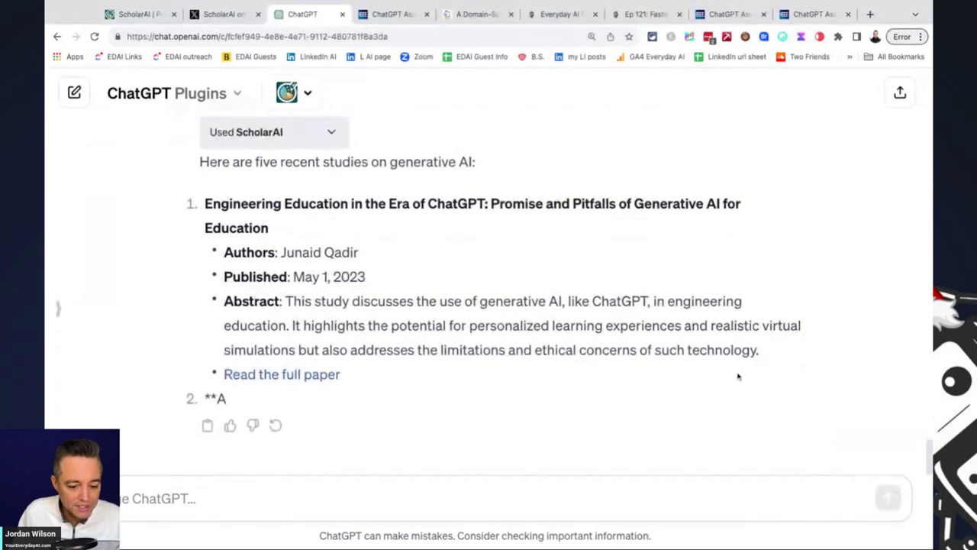
Edit the earlier prompt so it asks for 2 studies instead of 5, and resubmit it.
scroll(738, 376, up, 5)
scroll(674, 327, down, 1)
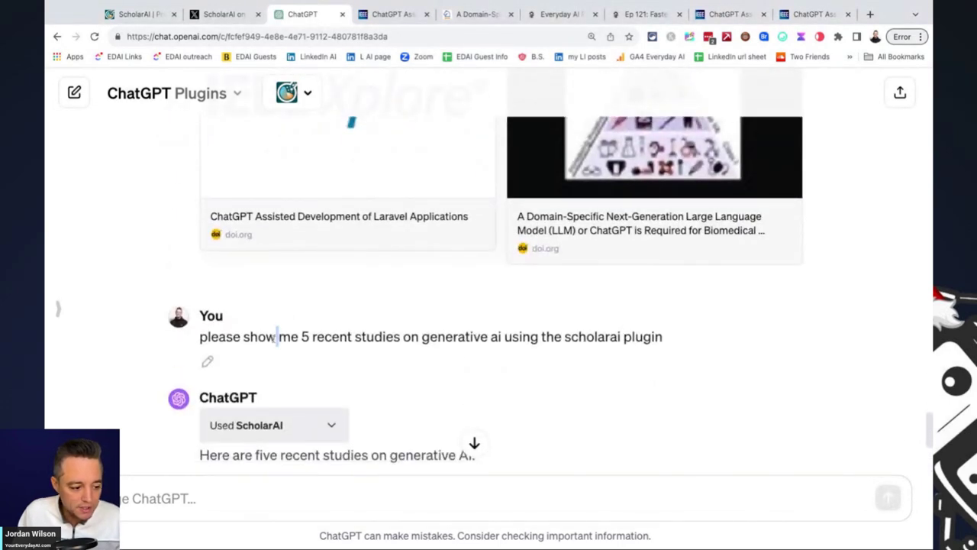
triple_click(277, 336)
click(208, 360)
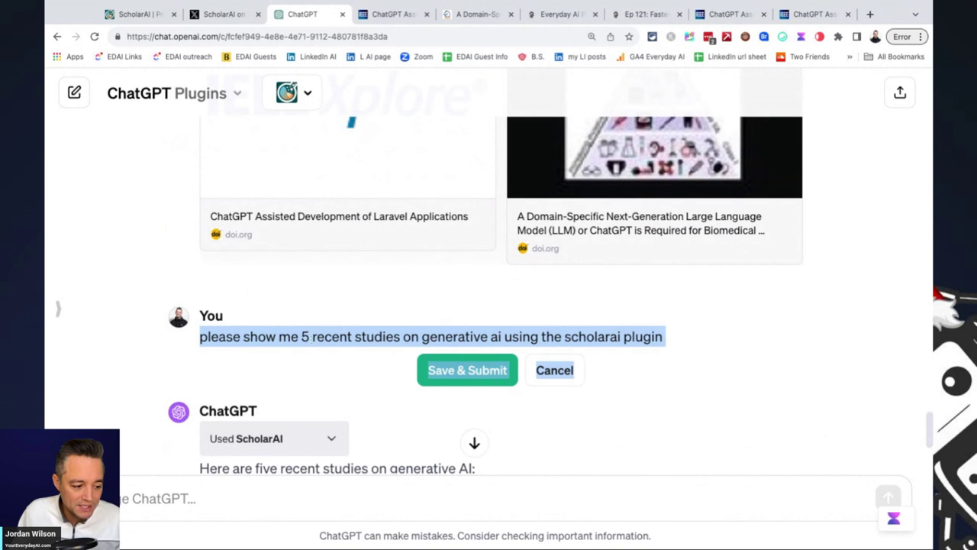
click(310, 336)
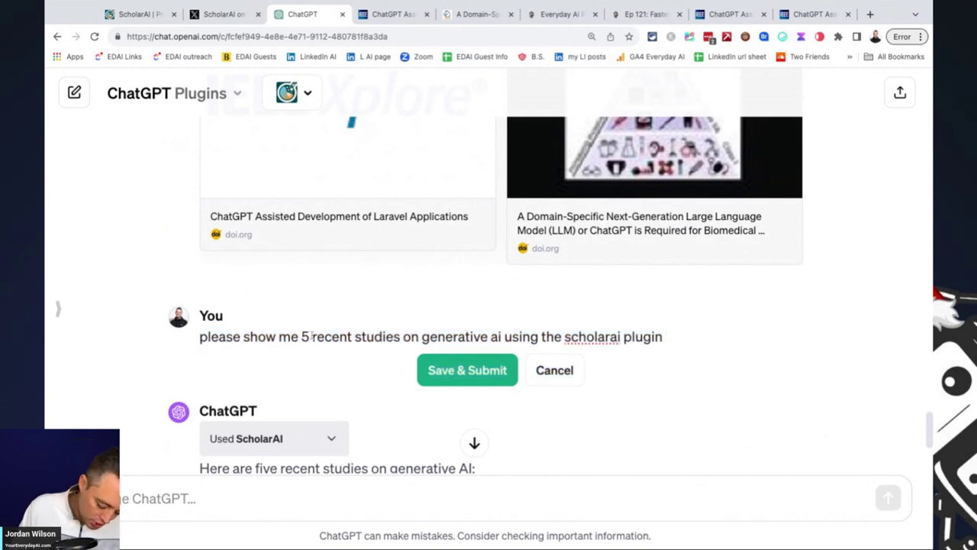
key(BackSpace)
text(2)
click(460, 371)
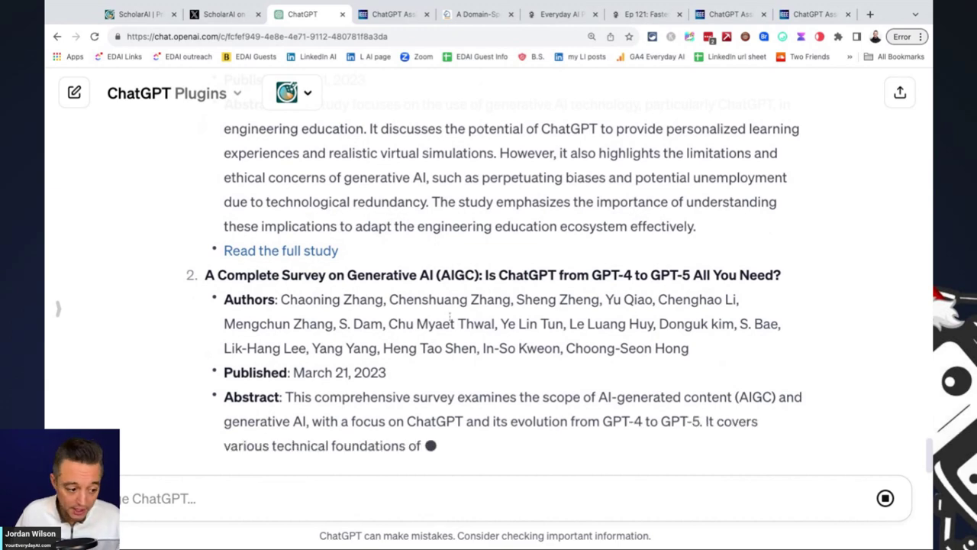
Read the two-study reply, highlighting the first study's title and the AIGC survey title.
scroll(443, 275, up, 3)
scroll(448, 315, up, 1)
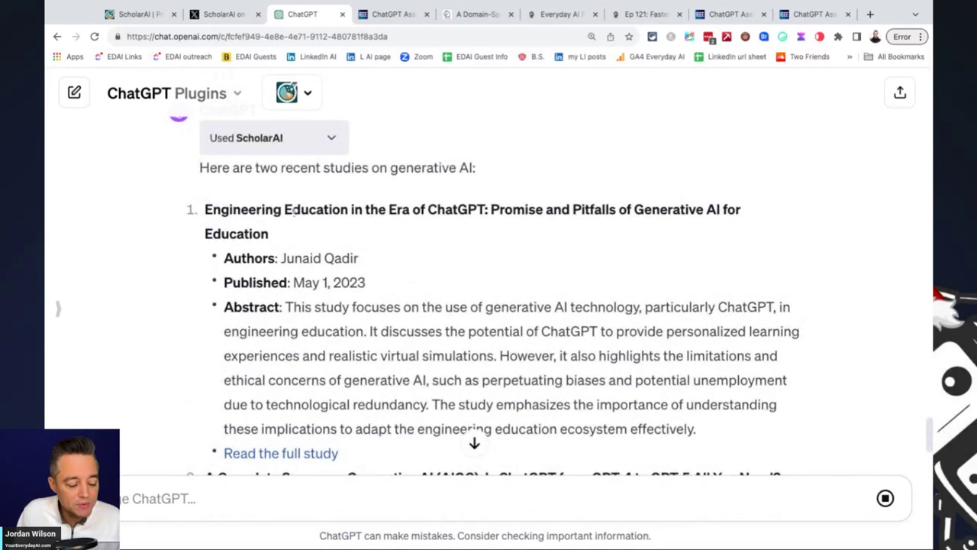
drag(379, 209, 534, 230)
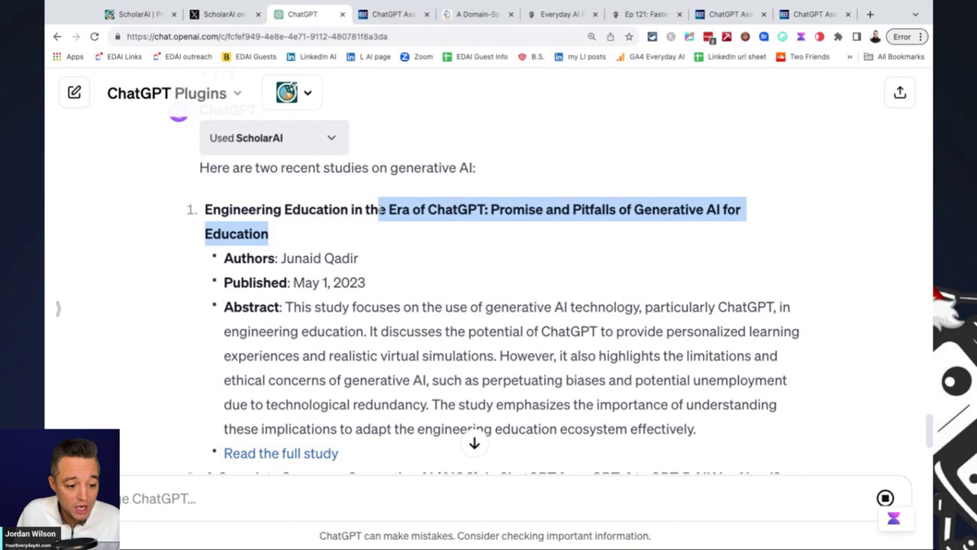
click(655, 223)
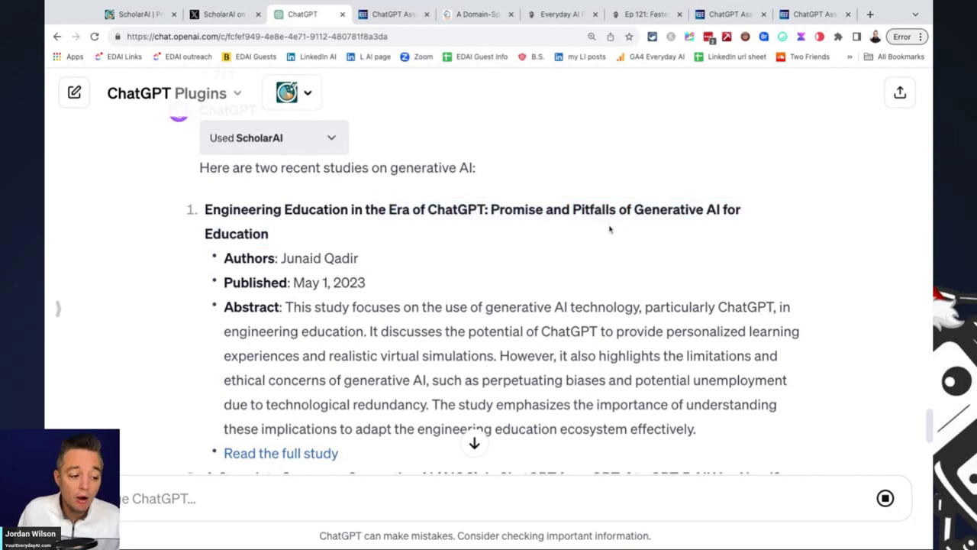
scroll(433, 311, down, 3)
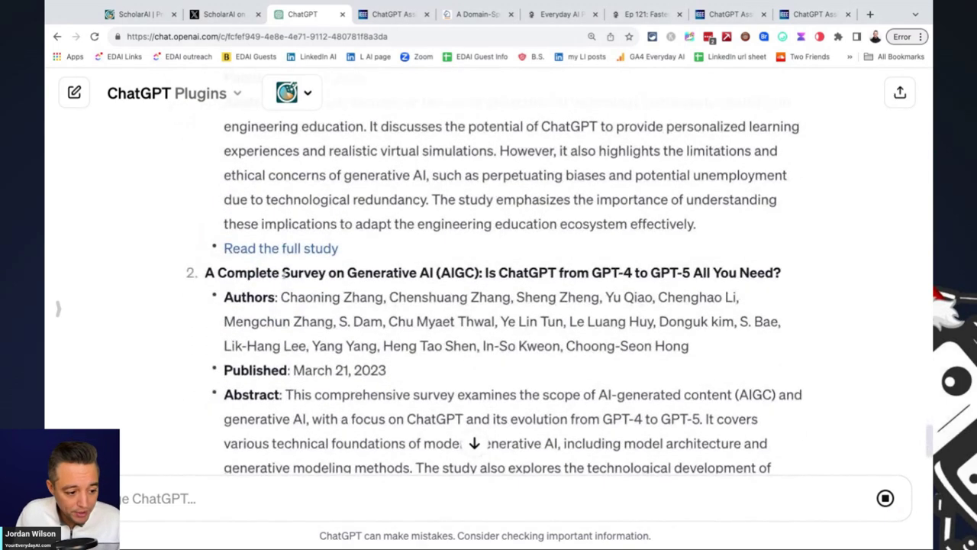
triple_click(284, 272)
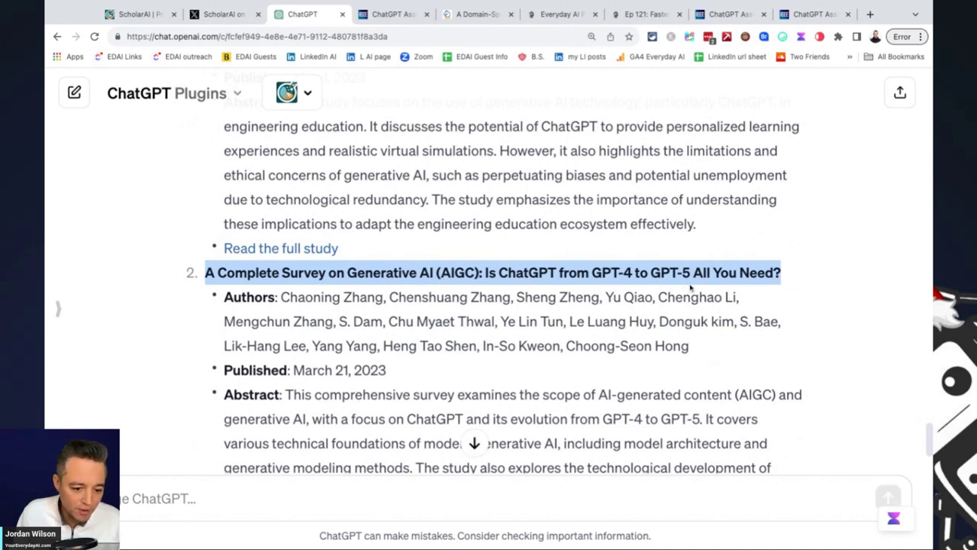
scroll(535, 366, down, 2)
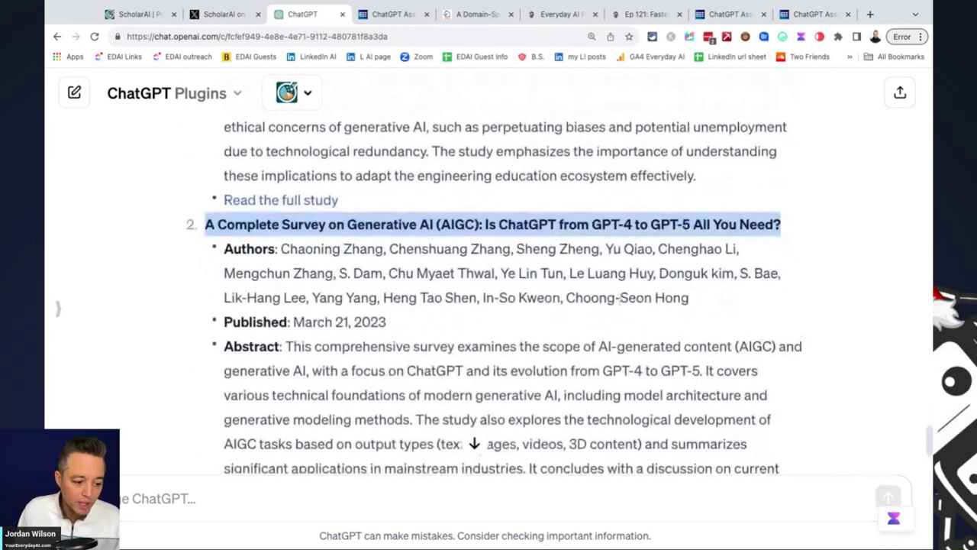
click(348, 504)
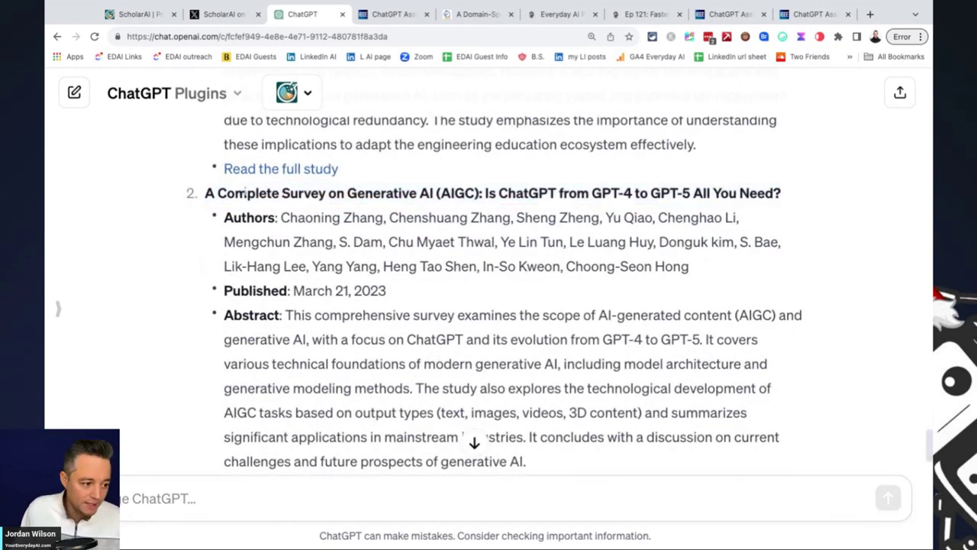
drag(204, 193, 780, 194)
key(ctrl+c)
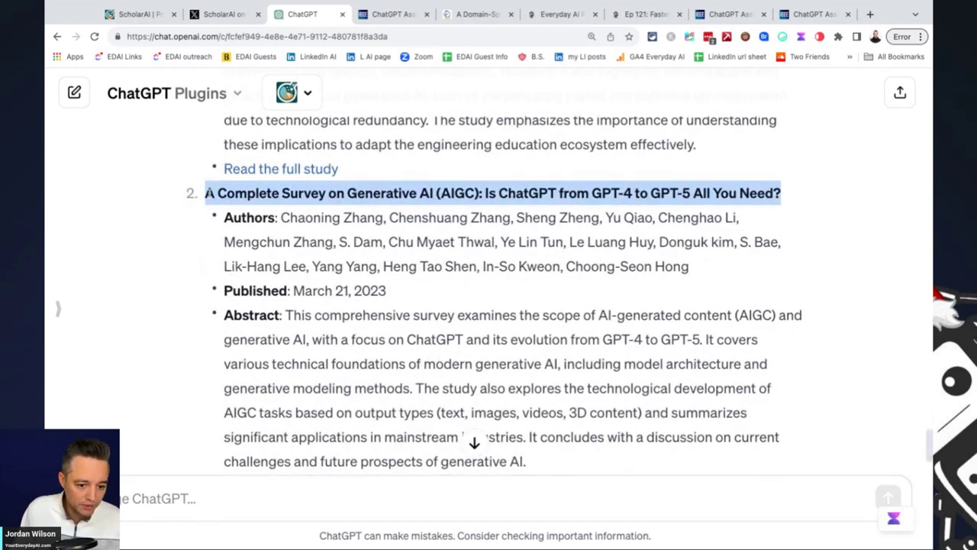
Write 'Scholar AI plugin, please recap the above study:' followed by the pasted AIGC survey title.
click(458, 489)
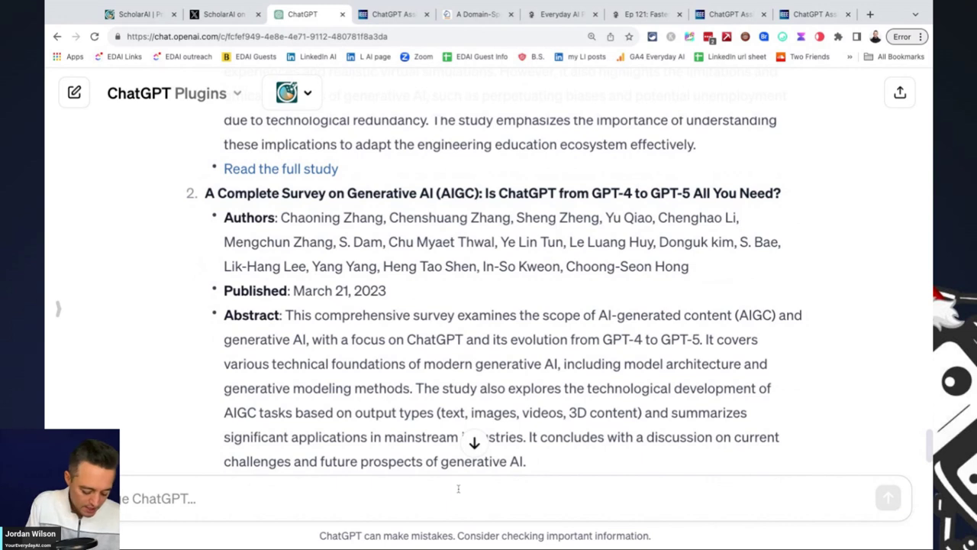
key(ctrl+v)
text(cholar)
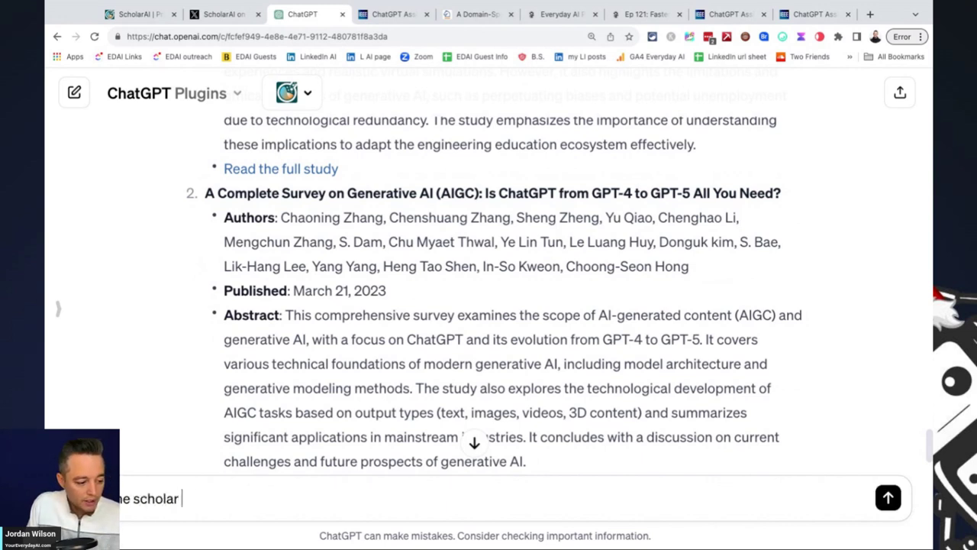
text( AI plugin, pl)
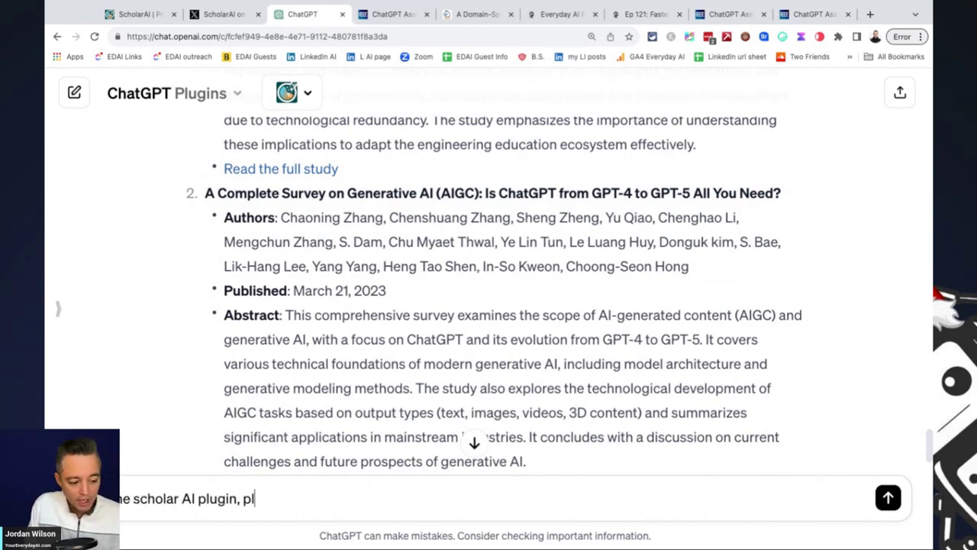
text(ease rec)
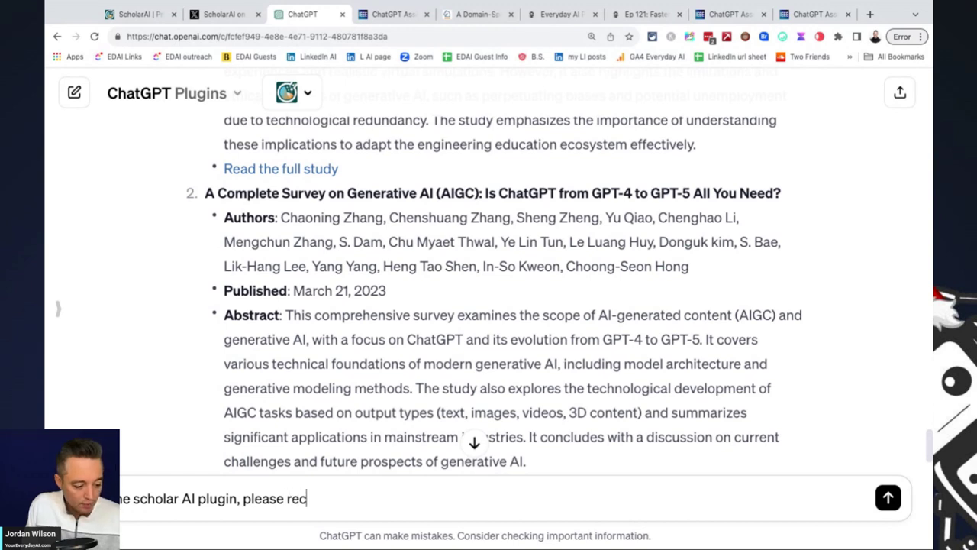
text(ap this s)
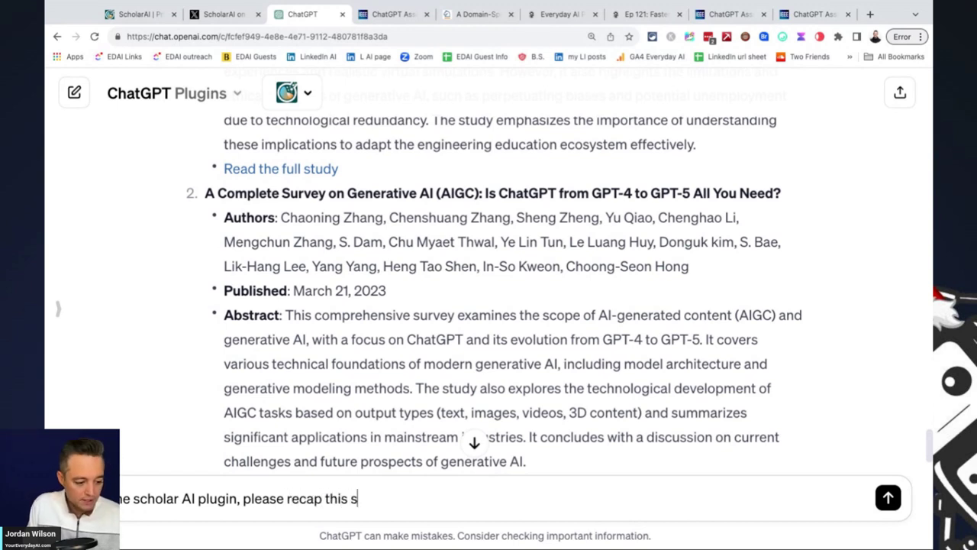
key(BackSpace)
text(ar)
key(BackSpace)
key(BackSpace)
key(BackSpace)
key(BackSpace)
key(BackSpace)
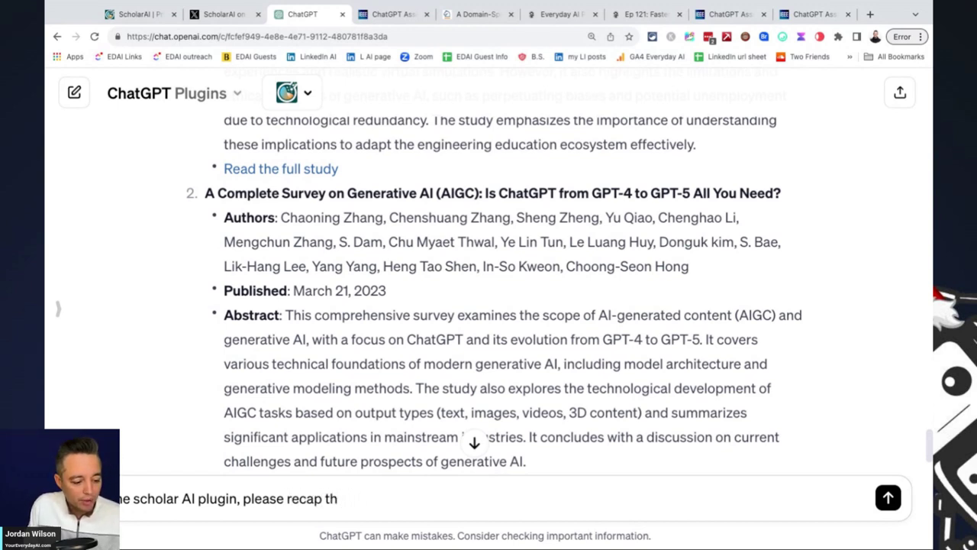
text(e abov)
text(e as)
key(BackSpace)
key(BackSpace)
text(sutyd)
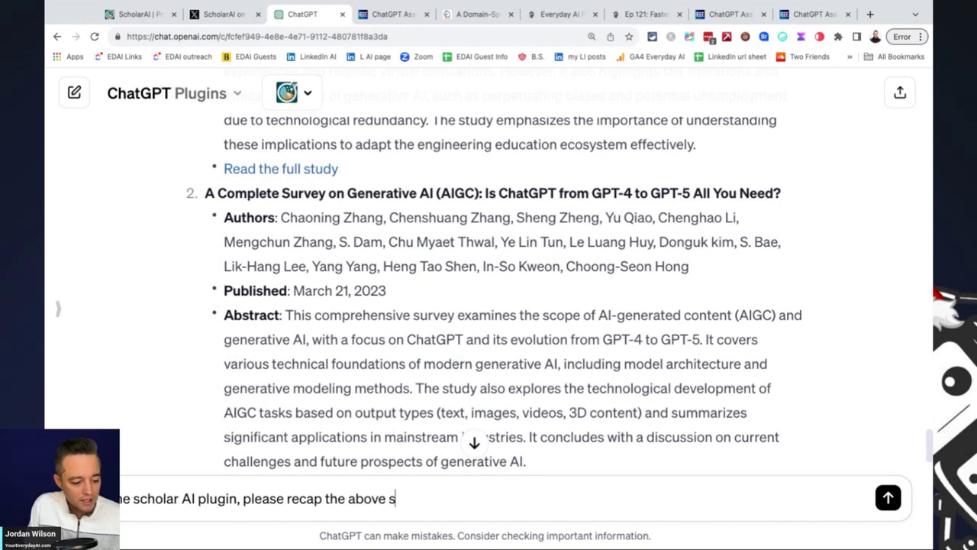
key(BackSpace)
key(BackSpace)
key(BackSpace)
key(BackSpace)
text(tudy:)
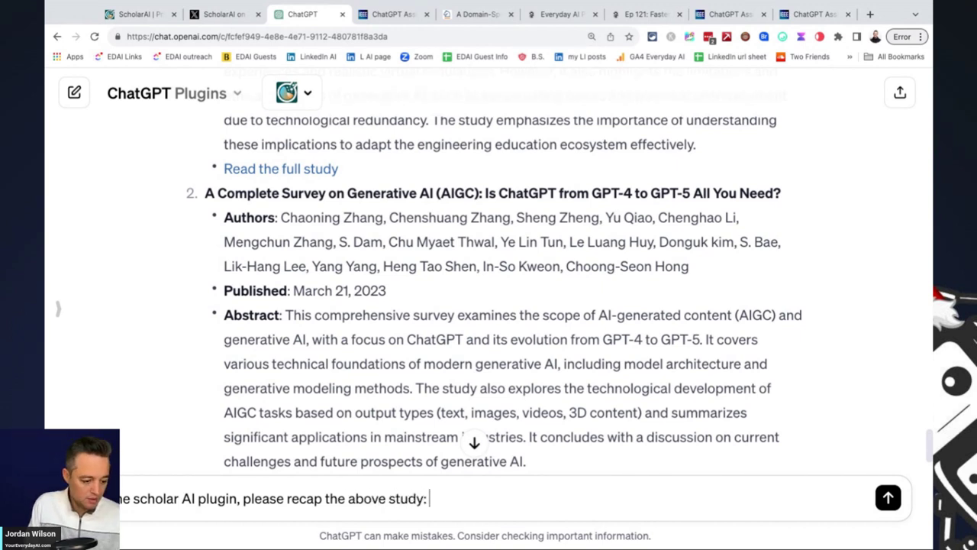
key(ctrl+v)
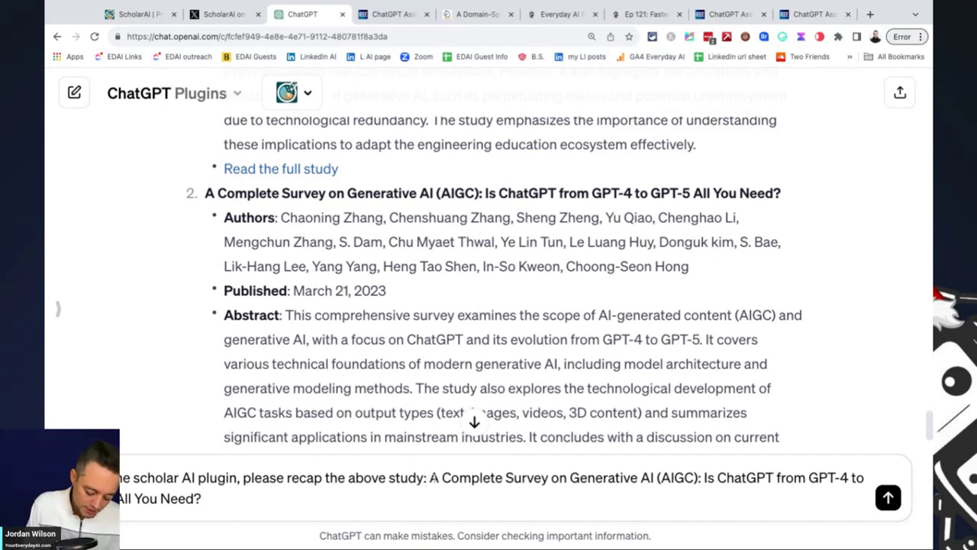
Prefix the title with '2.', add a line asking to explain it to an 8th grader, and send.
click(434, 477)
text(2.)
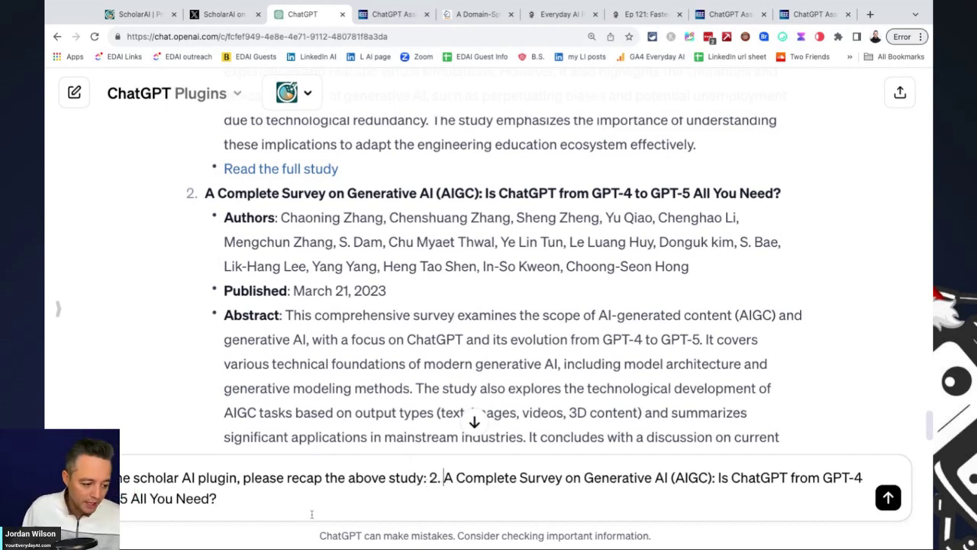
click(313, 510)
key(shift+Return)
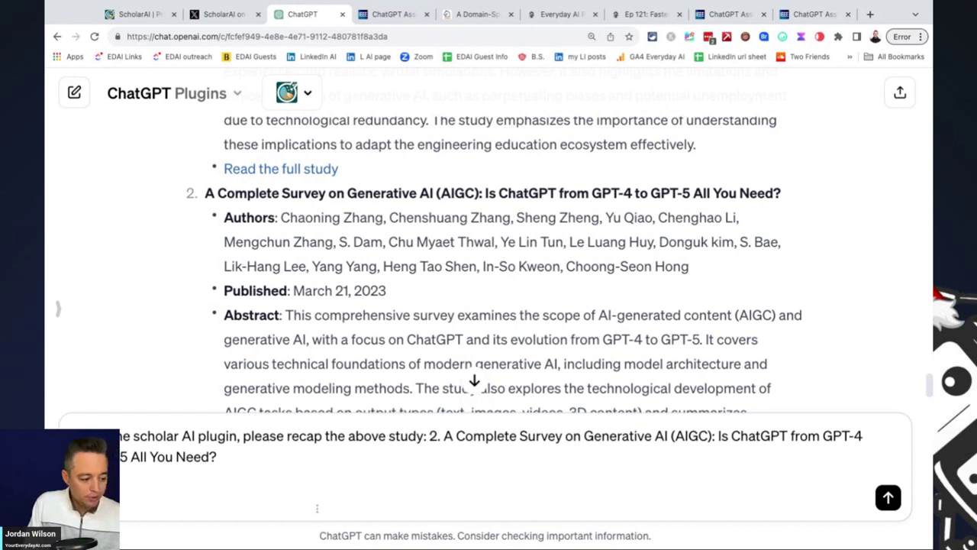
text(plain)
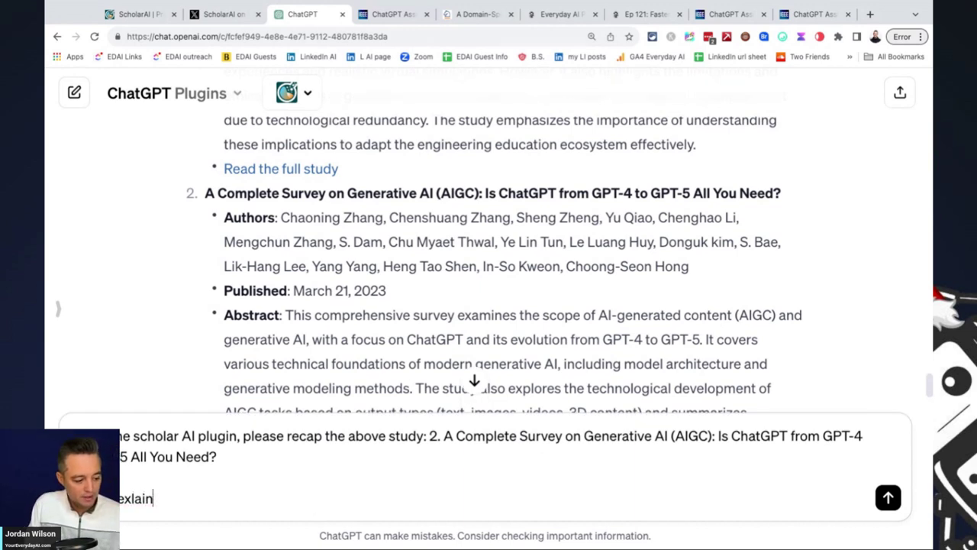
key(BackSpace)
key(BackSpace)
key(BackSpace)
key(BackSpace)
key(BackSpace)
text(plain)
key(BackSpace)
key(BackSpace)
key(BackSpace)
key(BackSpace)
key(BackSpace)
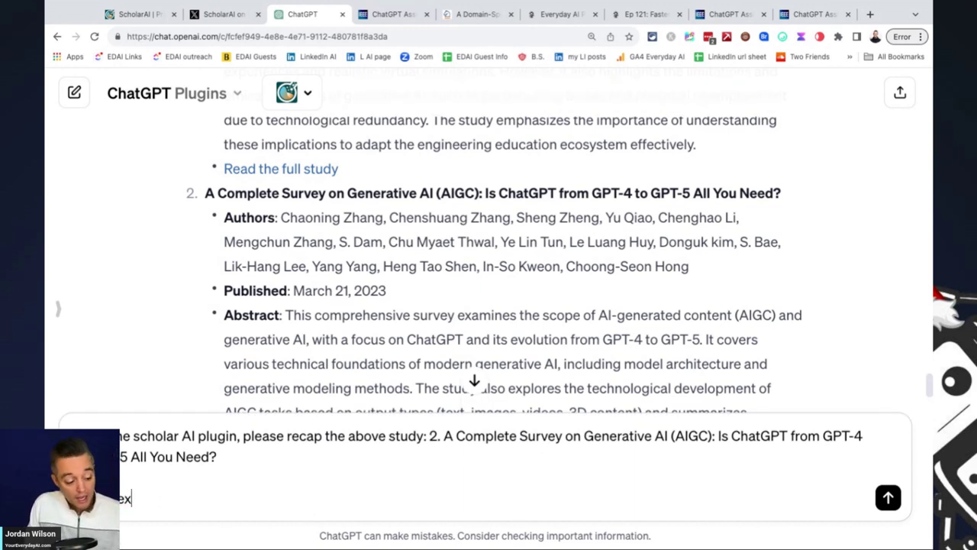
text(plain t)
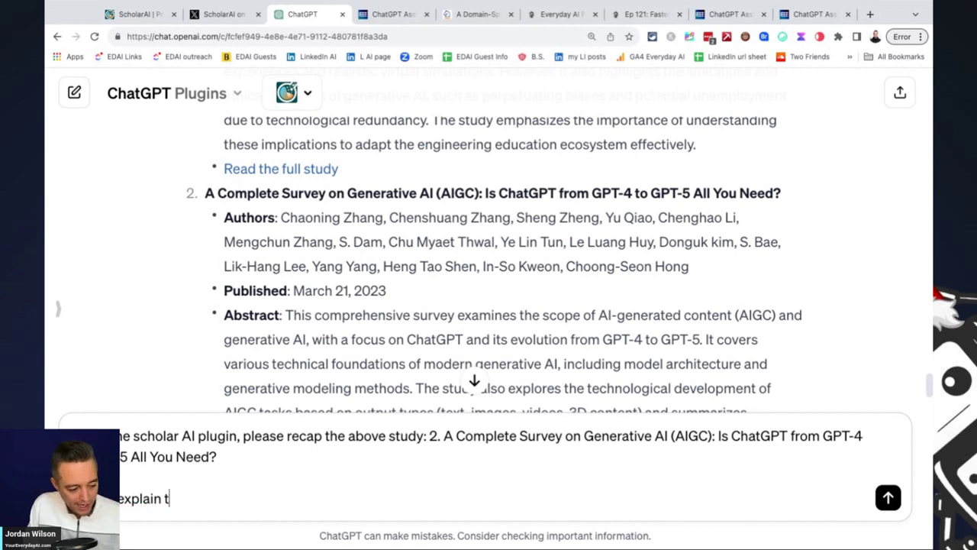
text(his as if talking a)
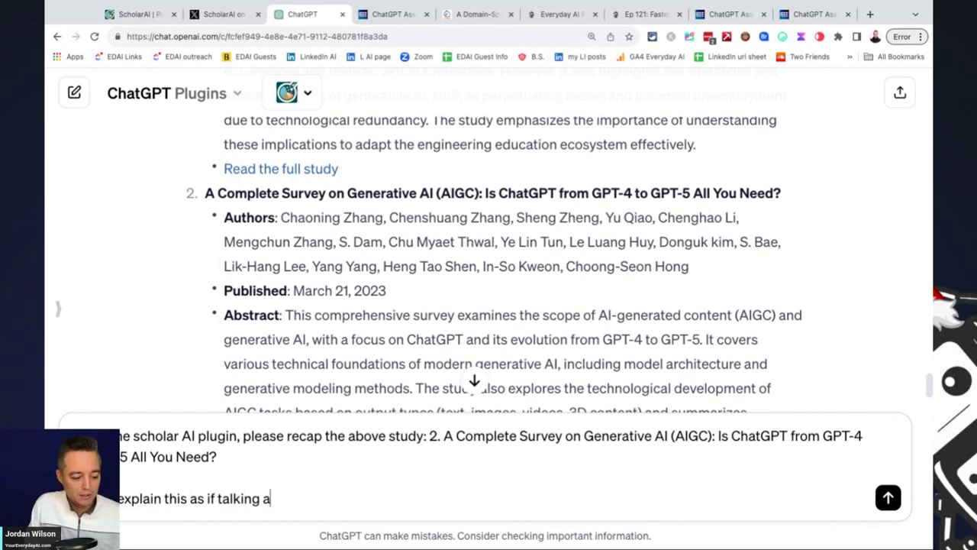
key(BackSpace)
text(to an 8t)
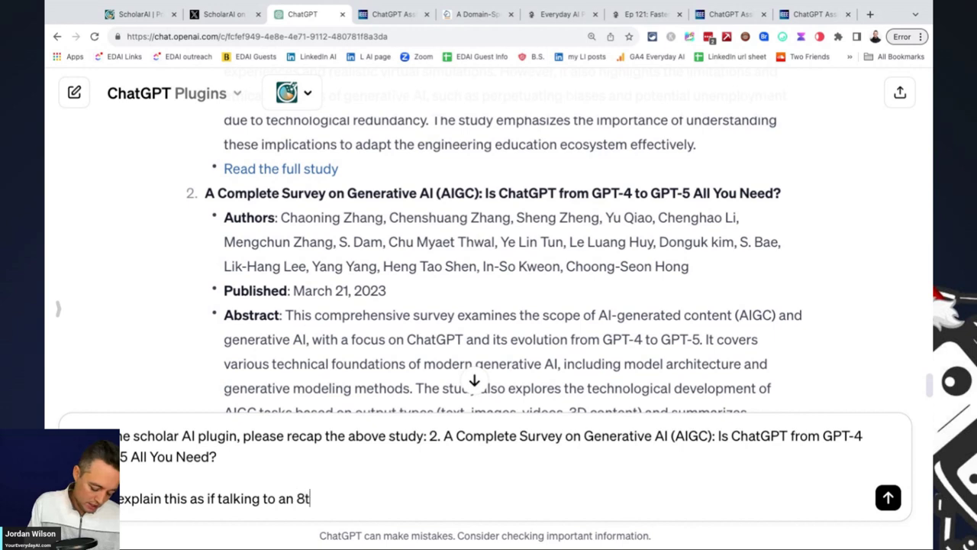
text(h grader.)
key(Return)
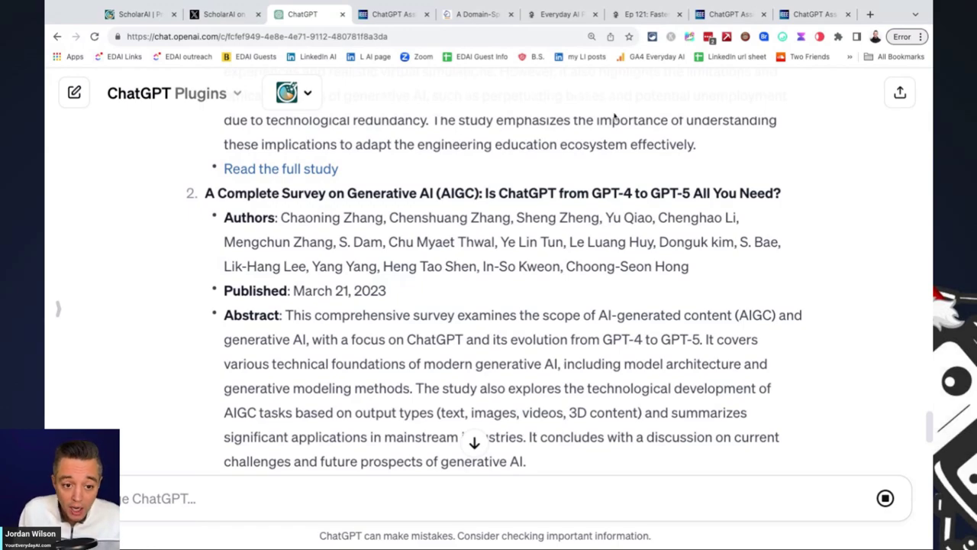
Dismiss the IEEE Xplore subscription notice and scroll to the Laravel paper's abstract and TELSIKS 2023 details.
click(733, 16)
scroll(633, 221, down, 10)
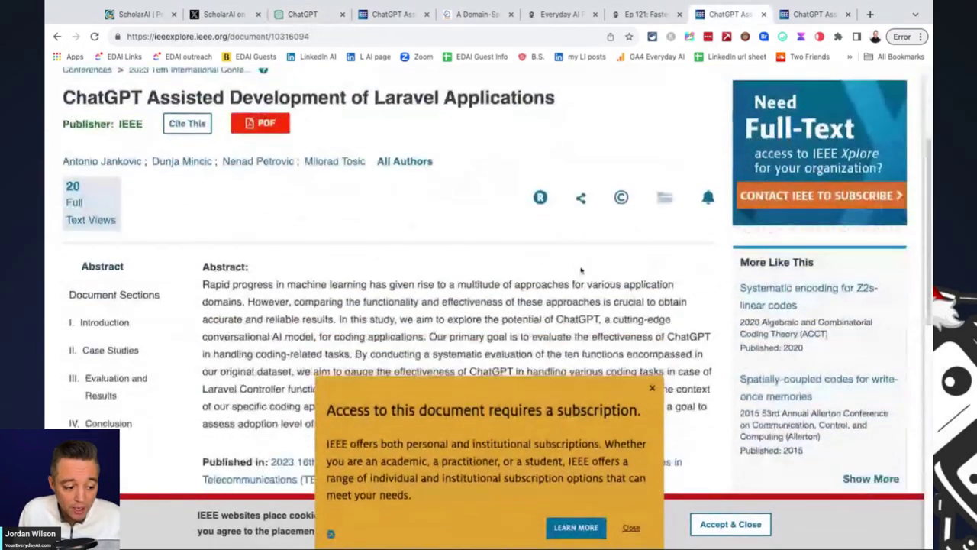
click(652, 391)
scroll(610, 327, down, 3)
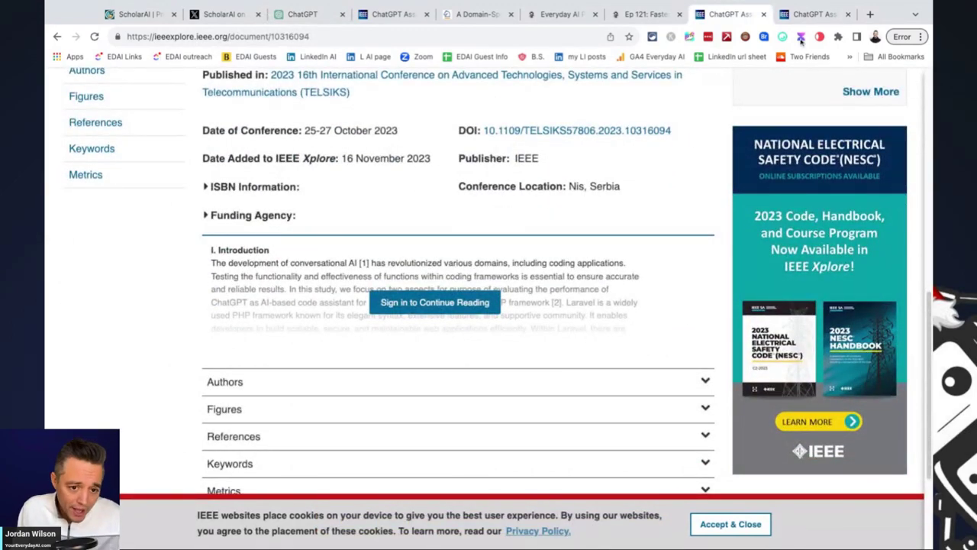
click(811, 15)
scroll(595, 298, down, 5)
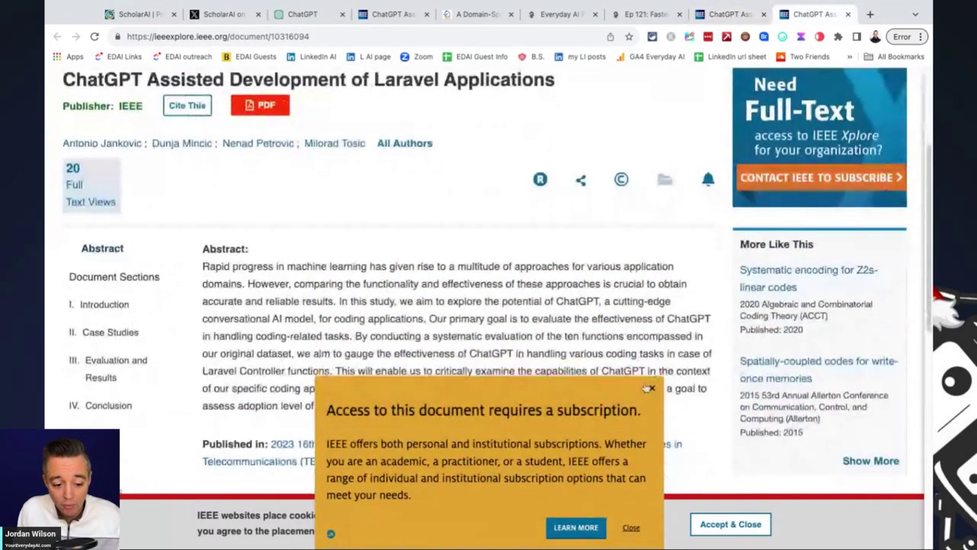
scroll(584, 374, down, 1)
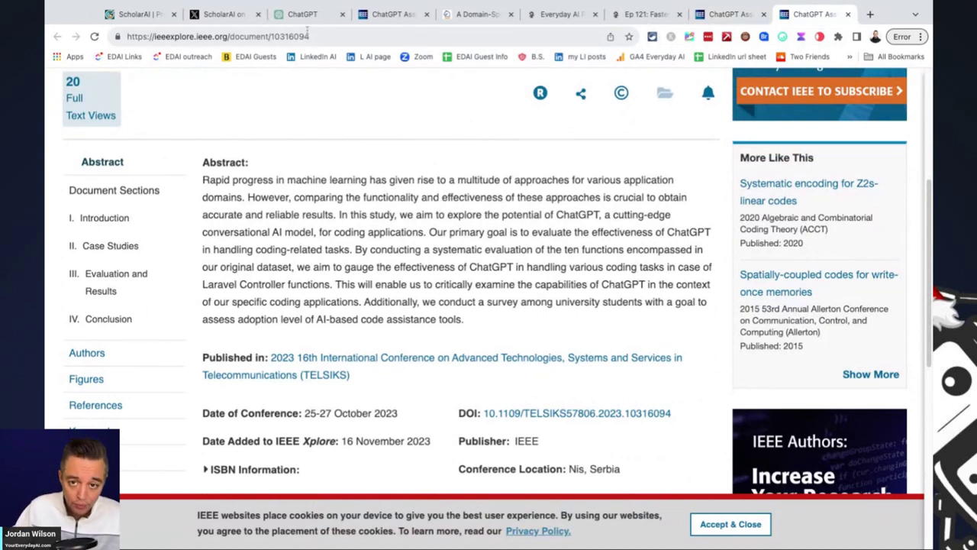
Back in ChatGPT, scroll through the tmpfiles.org reply and up to the two cited Laravel and biomedical LLM papers.
click(279, 17)
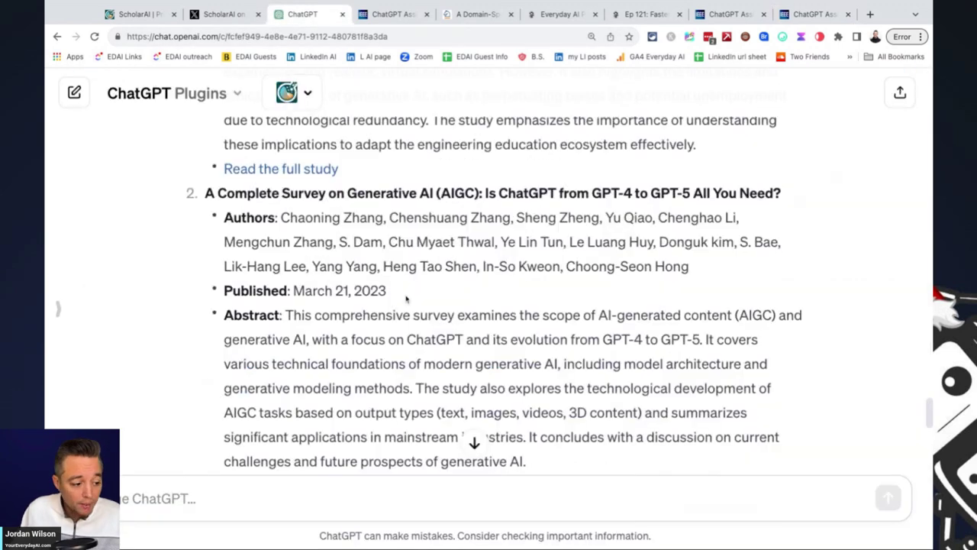
scroll(408, 298, down, 3)
scroll(409, 296, down, 5)
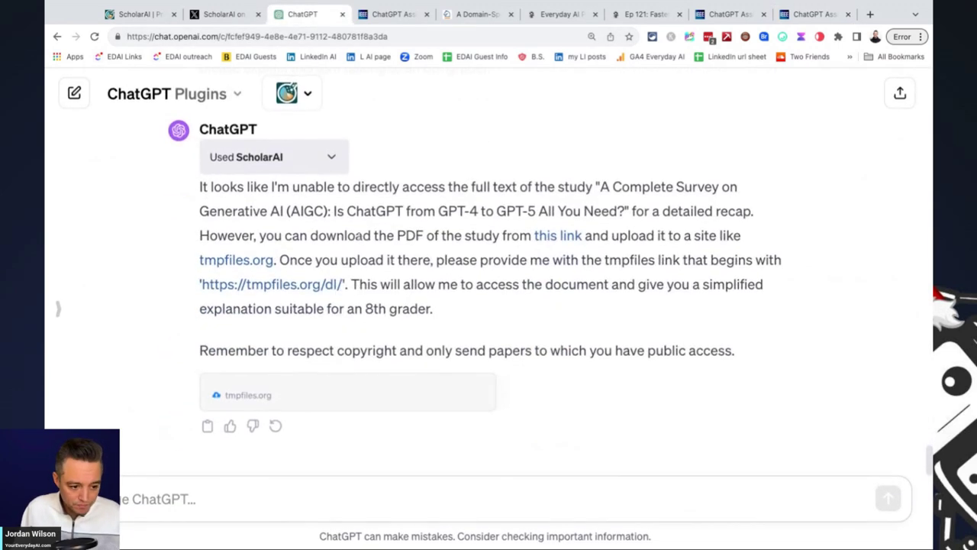
scroll(420, 252, up, 2)
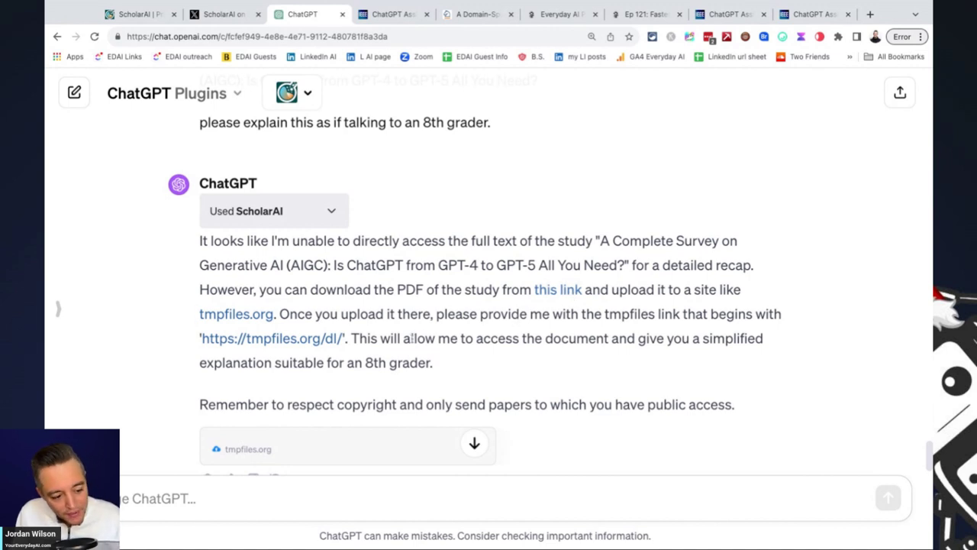
scroll(410, 343, up, 1)
scroll(411, 343, down, 2)
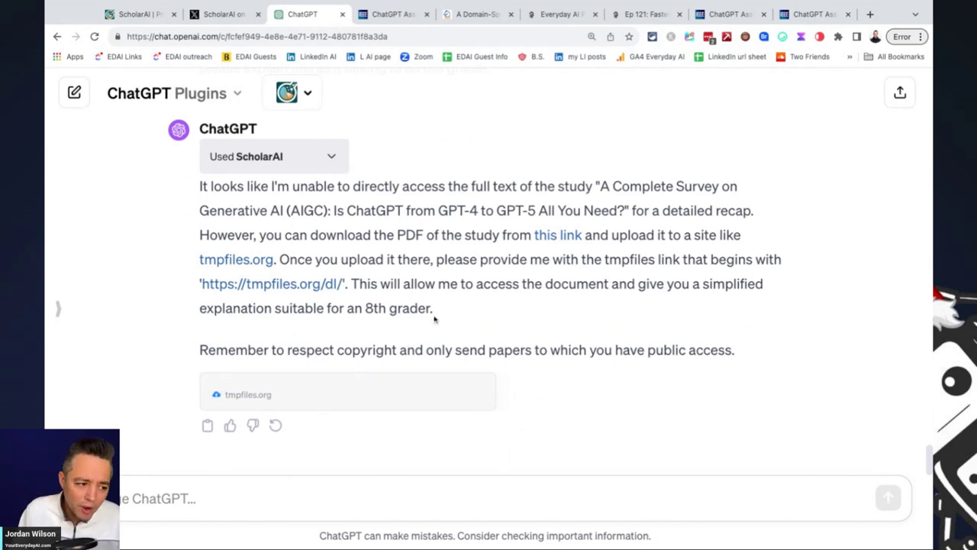
scroll(435, 320, up, 5)
scroll(446, 296, up, 4)
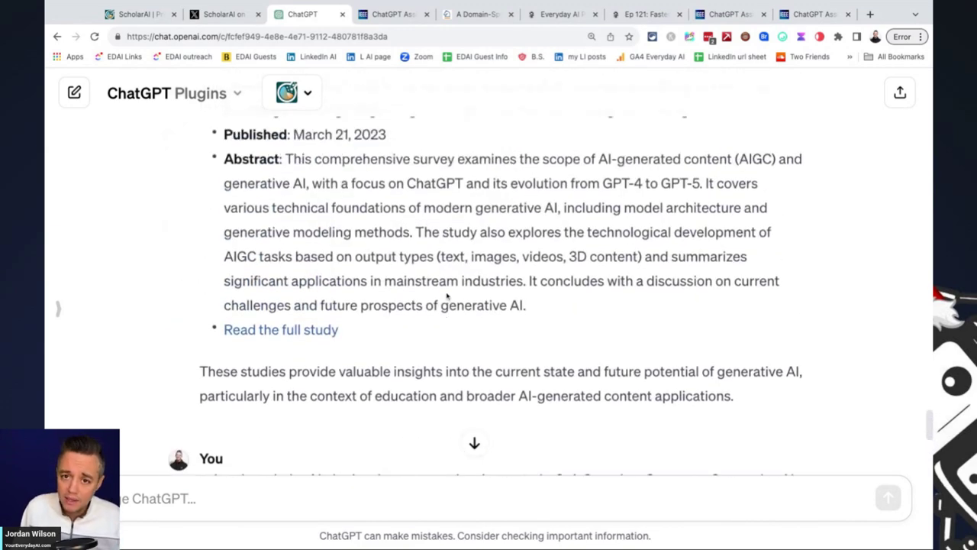
scroll(446, 296, up, 10)
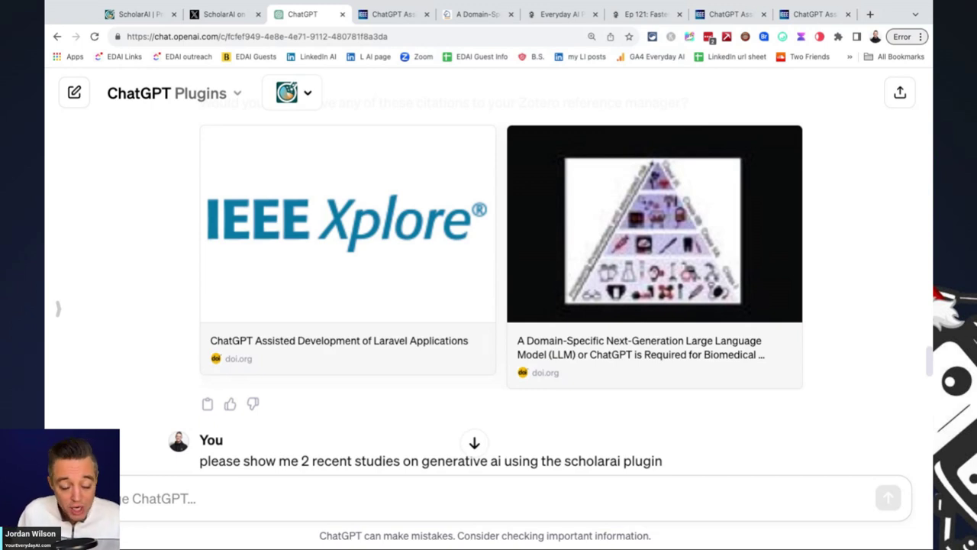
Switch to the Everyday AI browser tab showing youreverydayai.com.
click(555, 15)
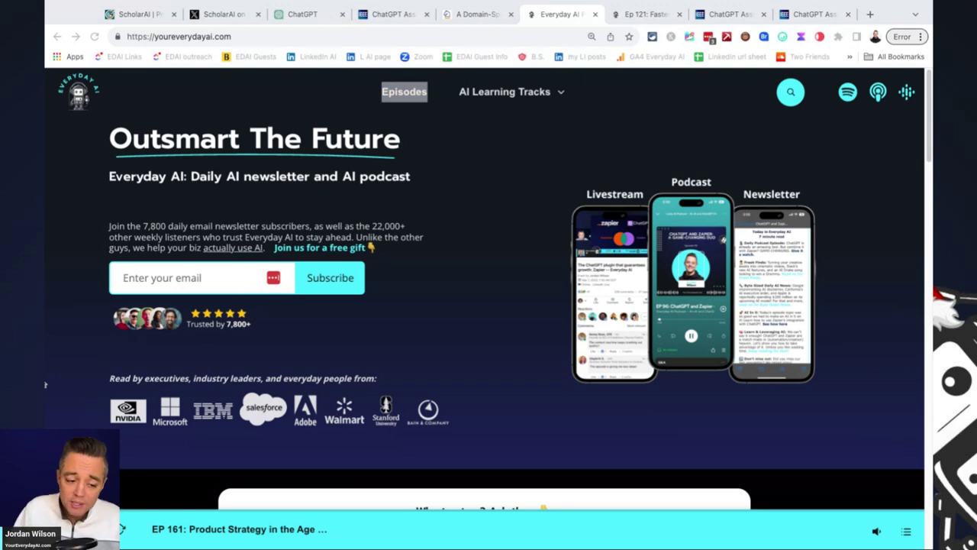